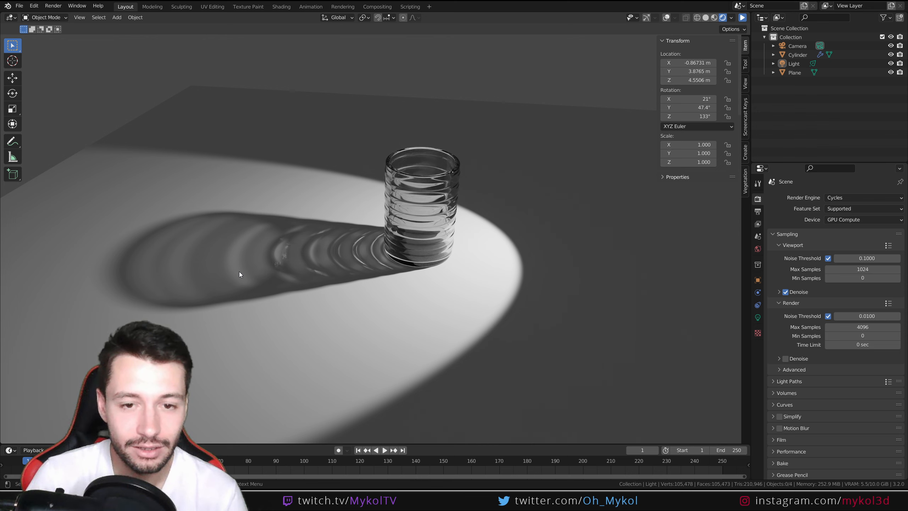
Show the viewport overlays and resume the paused rendered preview of the glass scene
left_click(667, 17)
left_click(667, 17)
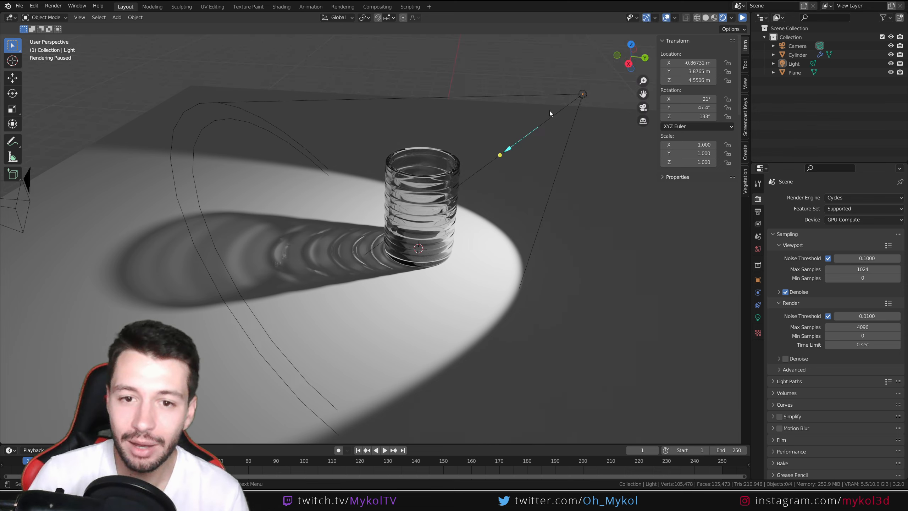
left_click(743, 17)
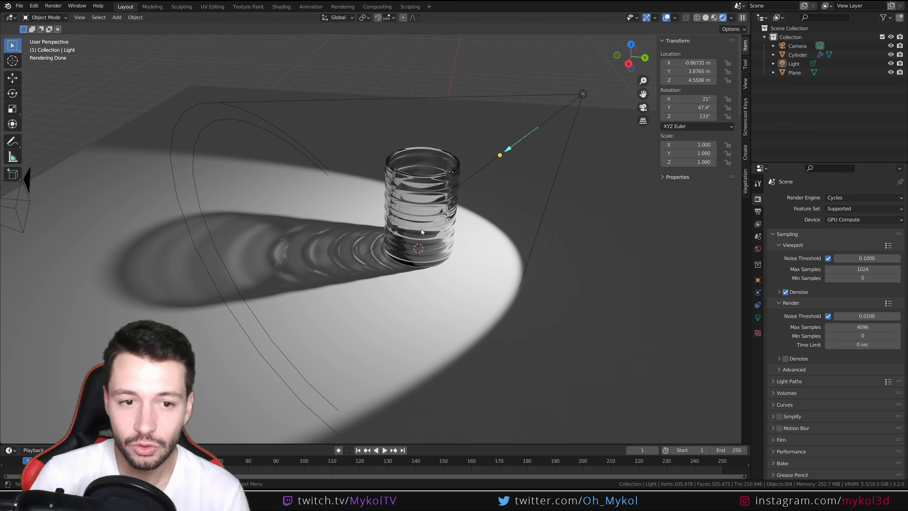
Compare the glass's shadow with Receive Shadow Caustics disabled and re-enabled on the floor plane
left_click(611, 325)
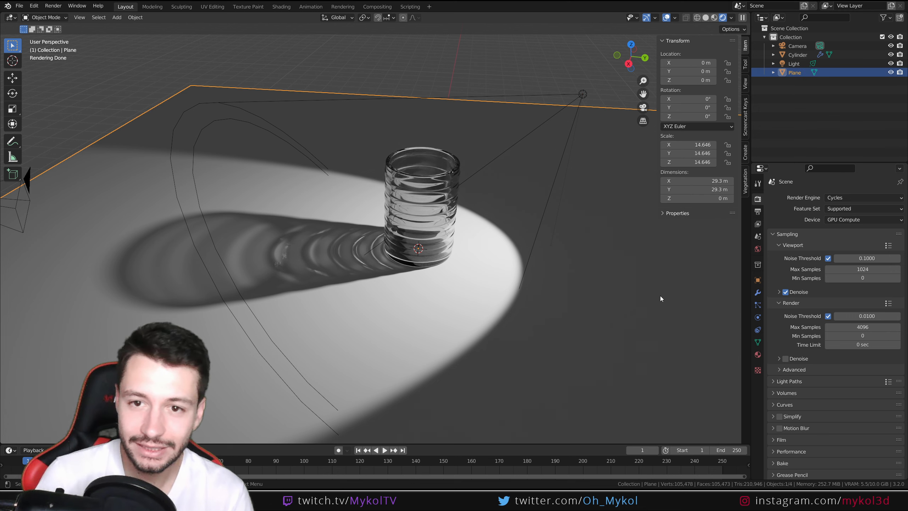
left_click(758, 280)
scroll(786, 369, "down", 5)
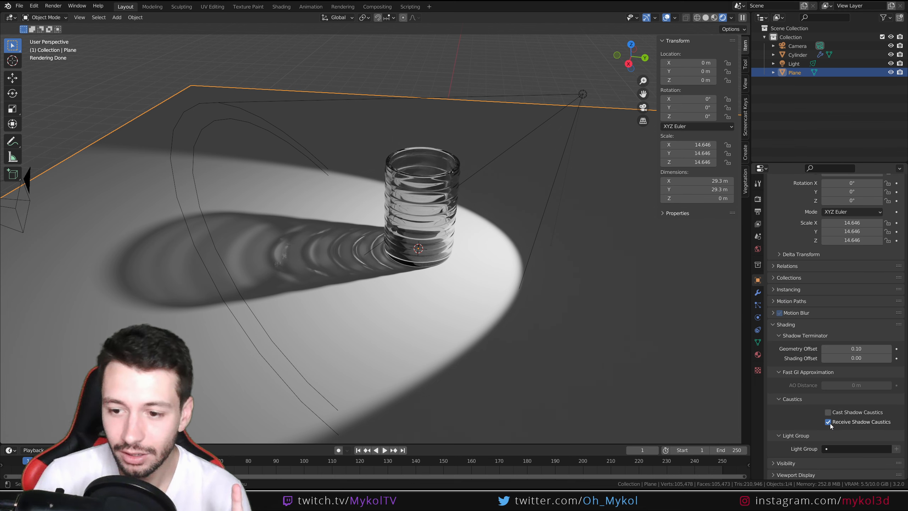
left_click(828, 422)
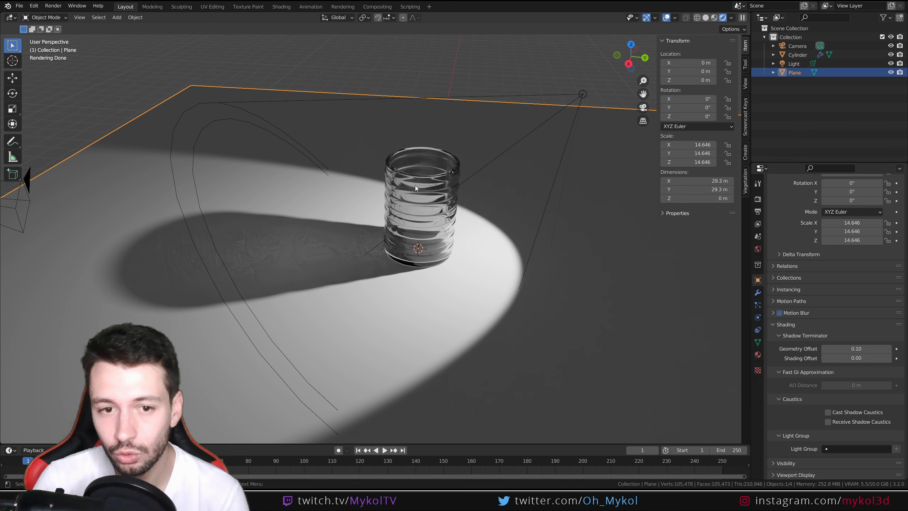
left_click(828, 422)
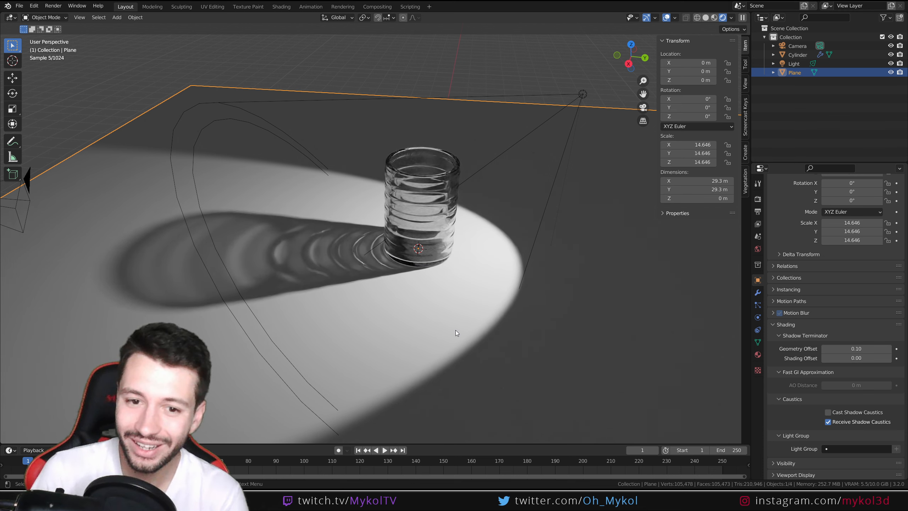
Compare the rendered preview of the glass with viewport denoising disabled and re-enabled in the Cycles sampling settings
scroll(835, 287, "up", 5)
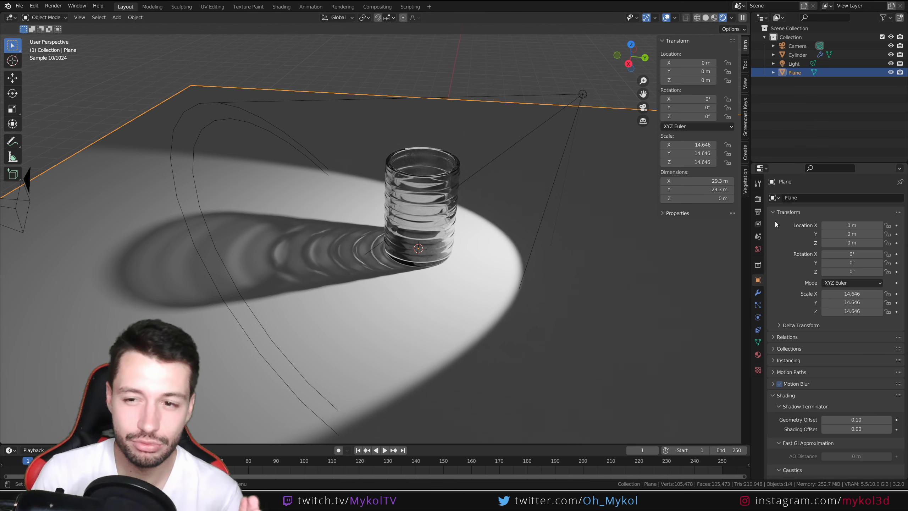
left_click(758, 199)
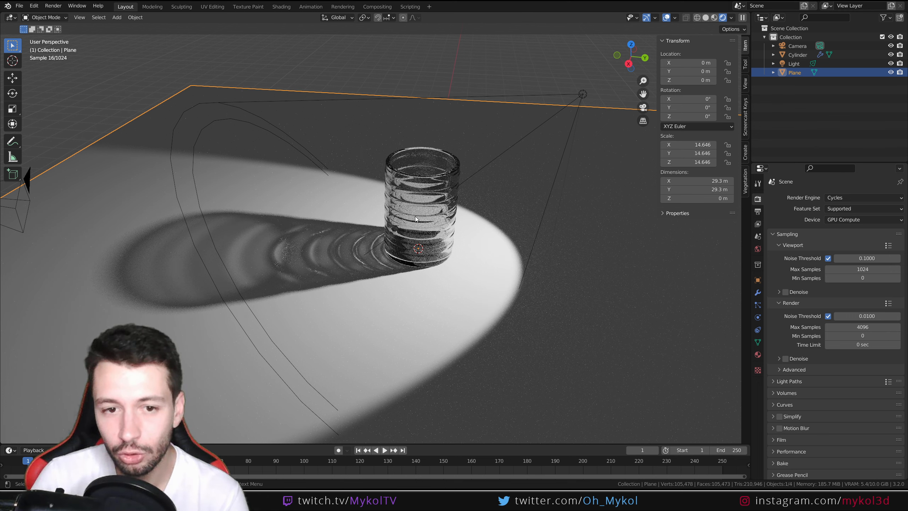
middle_click_drag(388, 247, 402, 250)
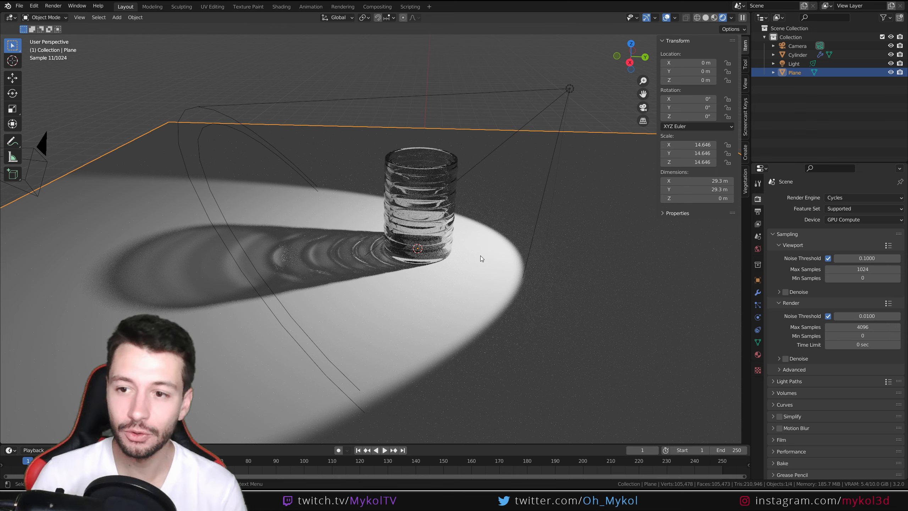
middle_click_drag(487, 246, 487, 251)
left_click(798, 292)
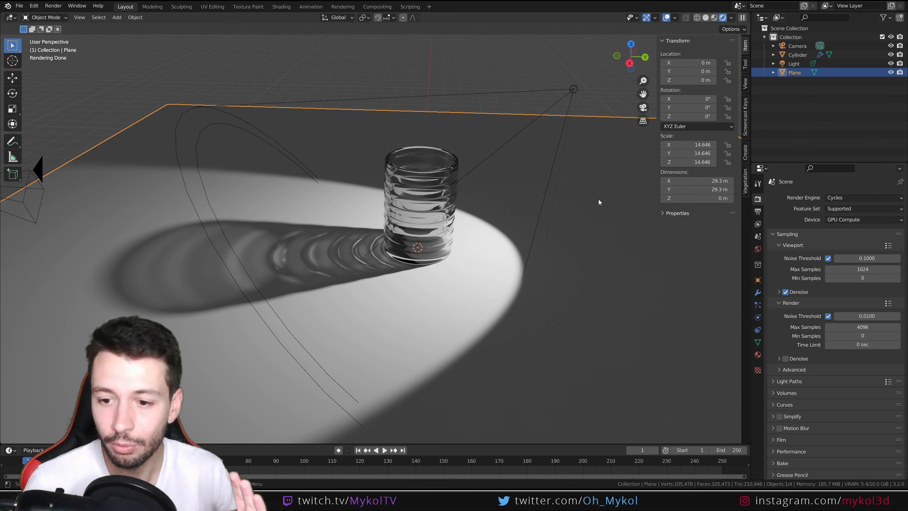
Examine the maximum bounce settings under Light Paths and switch the viewport to solid shading
left_click(787, 381)
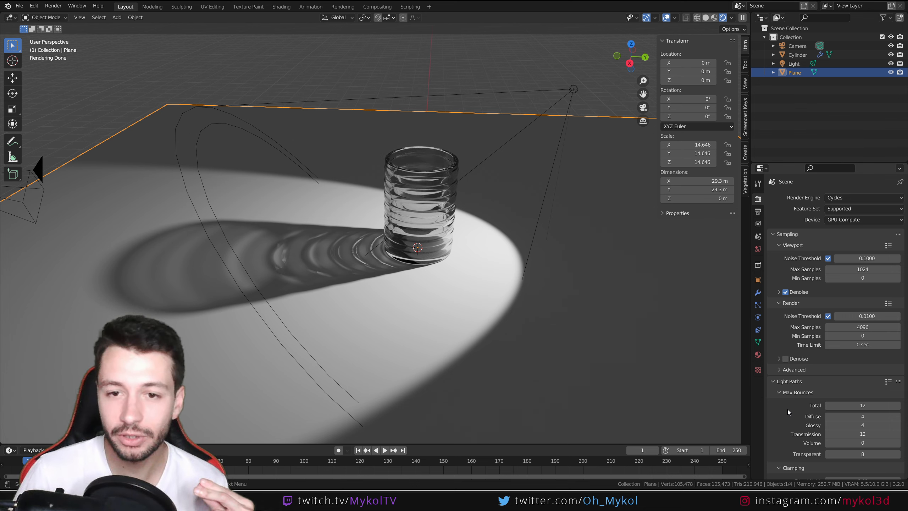
left_click(706, 17)
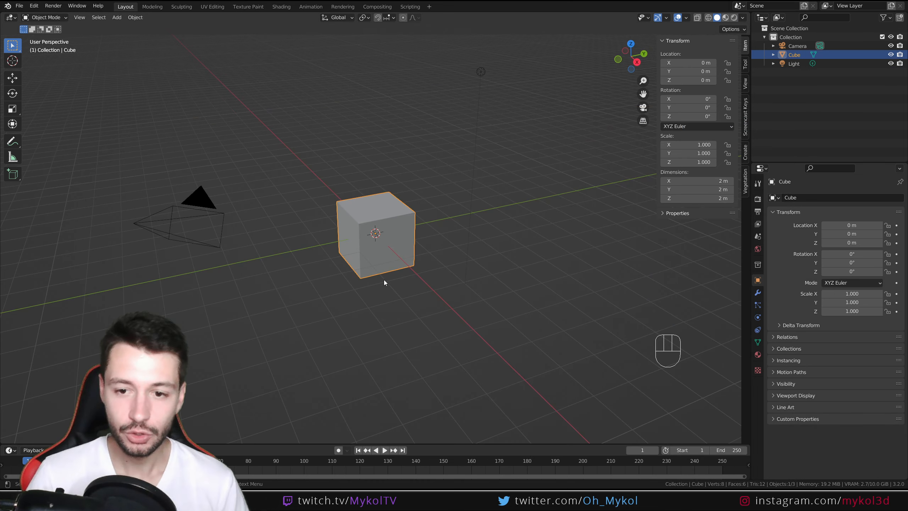
Delete the default cube and add a cylinder mesh at the origin
key("Delete")
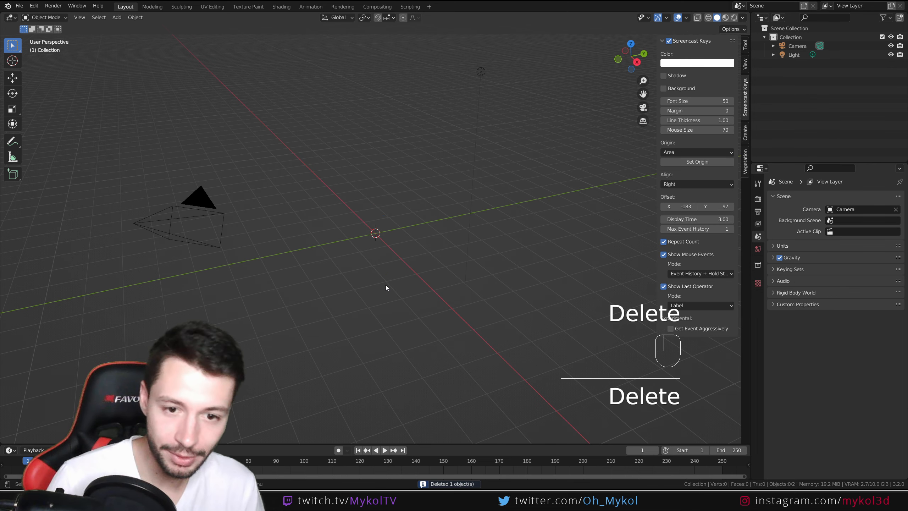
key("KP_1")
key("shift+a")
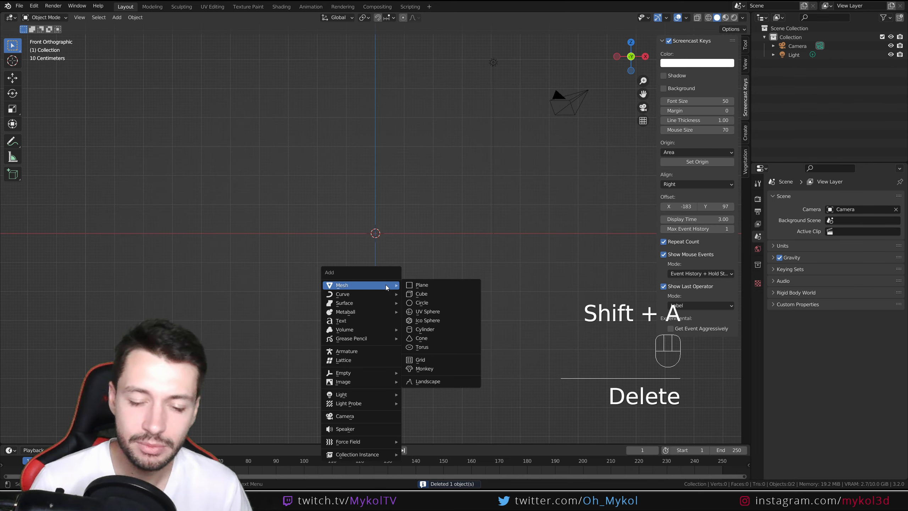
left_click(425, 330)
Scale the cylinder to 1.4 along Z and apply its scale
key("s")
key("z")
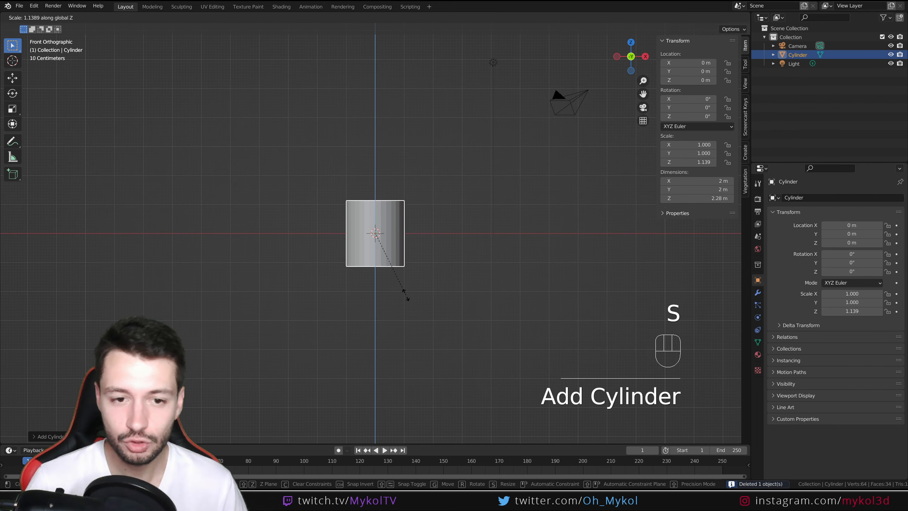
left_click(408, 308, "ctrl")
middle_click_drag(409, 251, 403, 301)
scroll(404, 302, "up", 2)
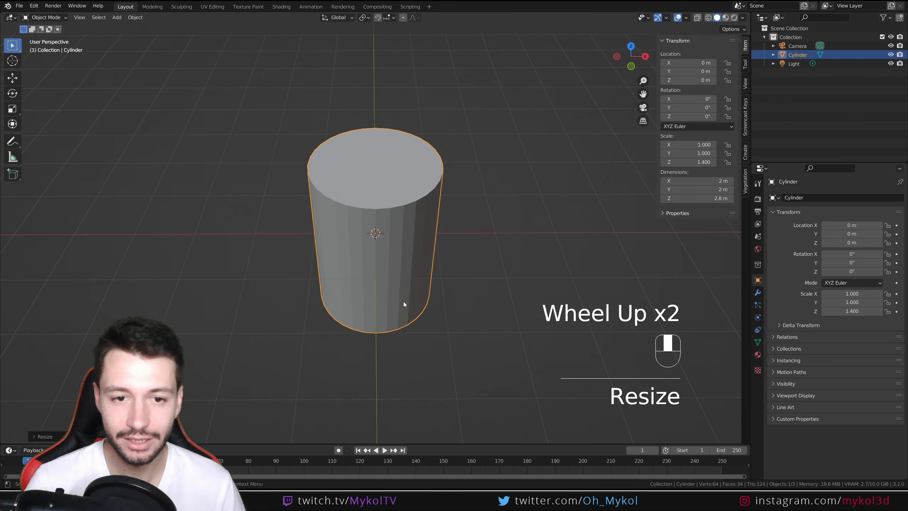
key("ctrl+a")
left_click(389, 322)
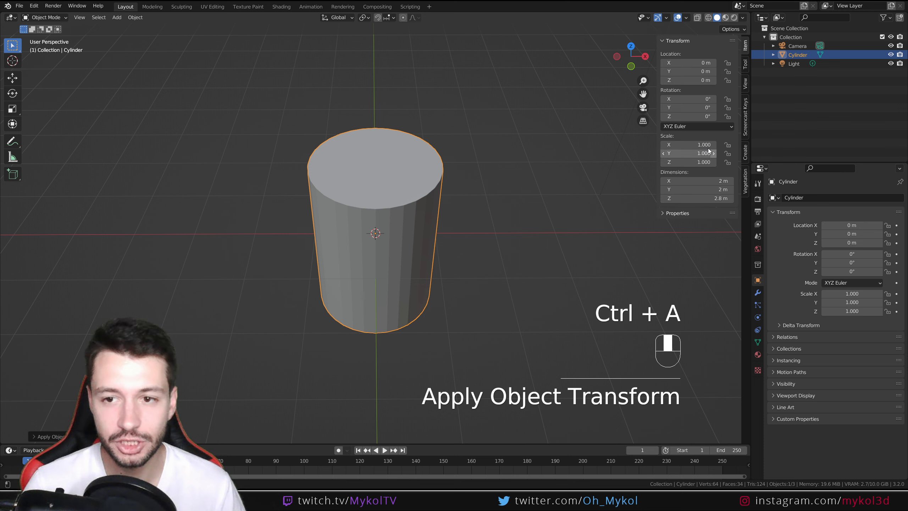
Inset the cylinder's top face to leave a thin rim for the glass wall
key("Tab")
left_click(93, 17)
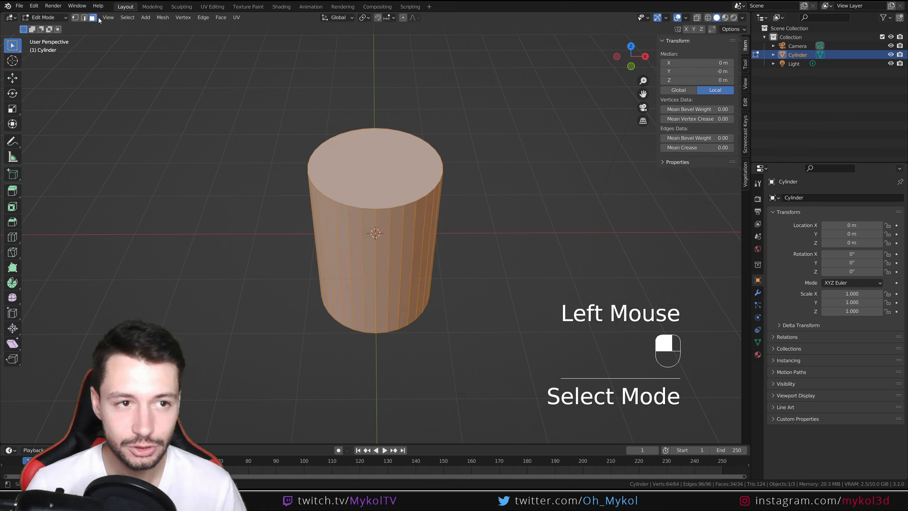
left_click(93, 17)
left_click(429, 196)
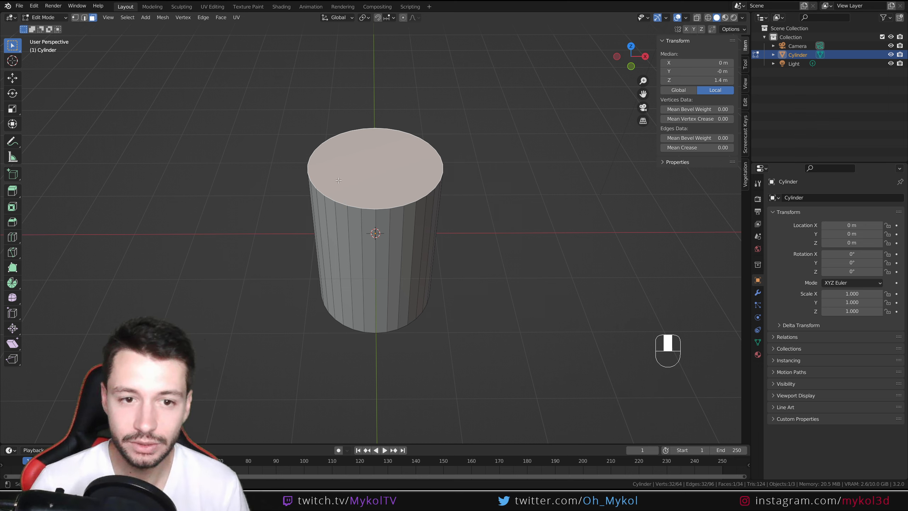
key("i")
left_click(605, 307)
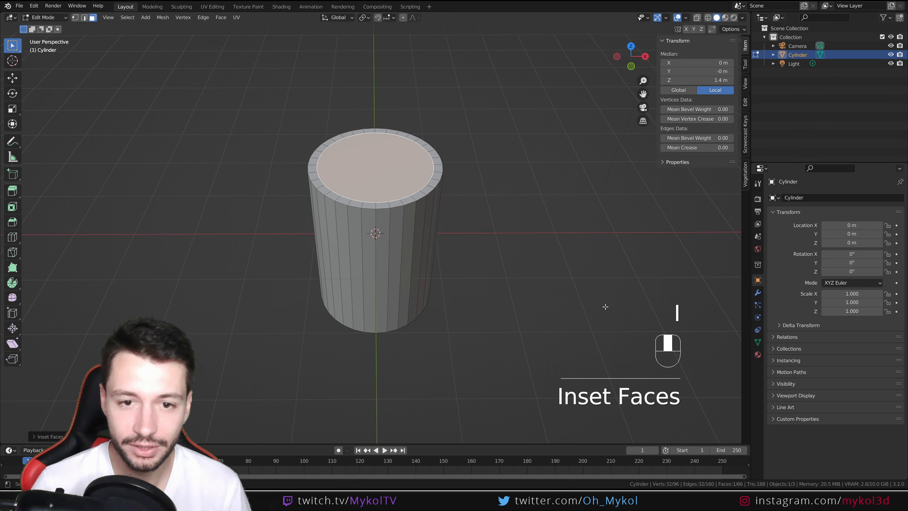
Extrude the inset top face down to about Z -1.23 m, hollowing the cylinder and leaving a thin base
key("KP_1")
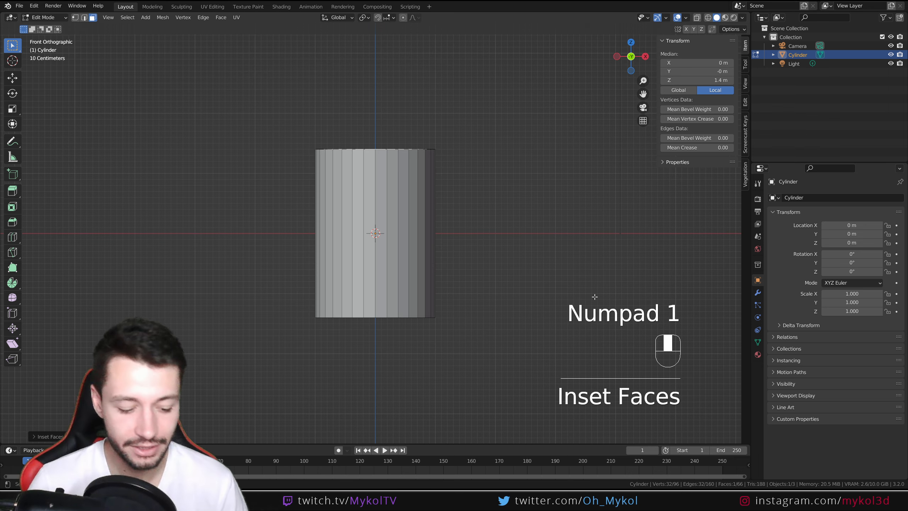
key("z")
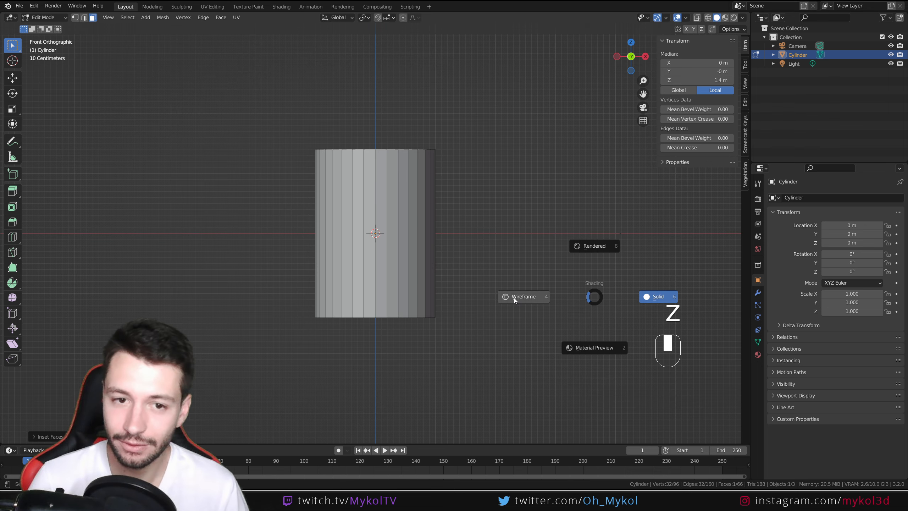
left_click(402, 273)
scroll(400, 199, "up", 2)
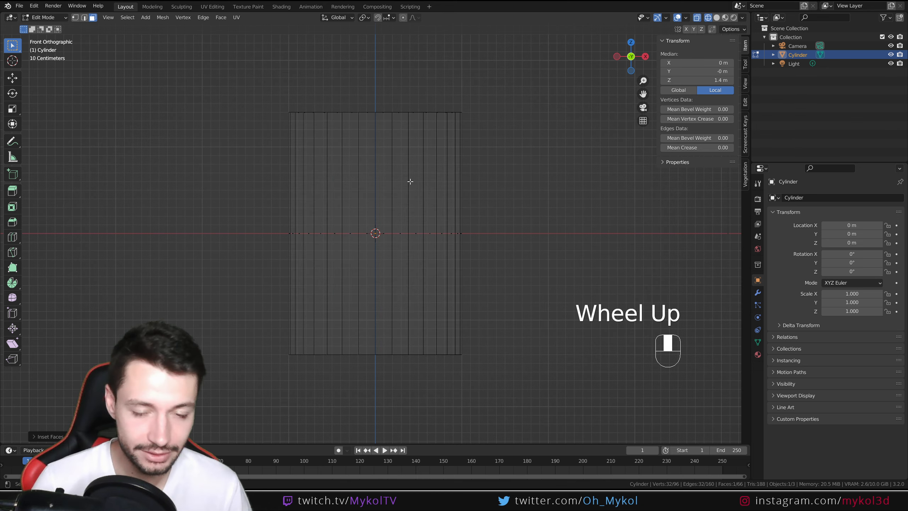
key("e")
left_click(429, 410)
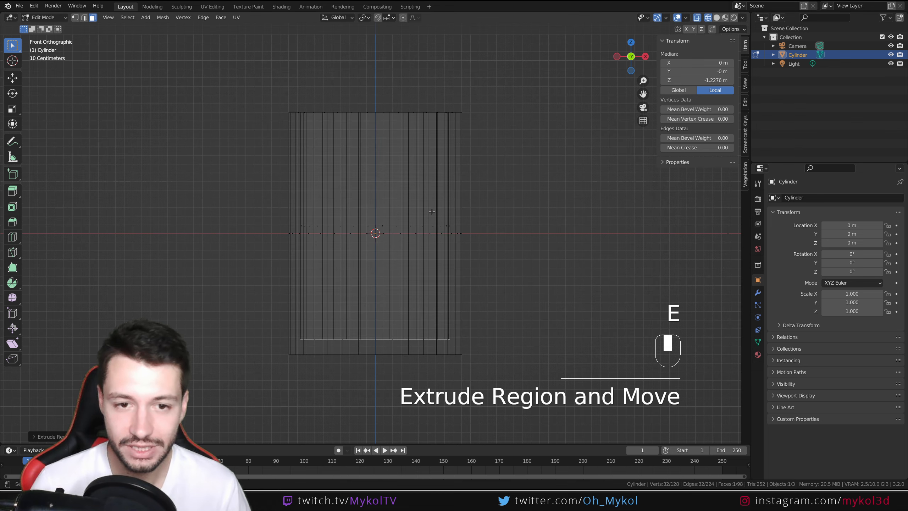
mouse_move(432, 211)
middle_mouse_down()
mouse_move(431, 257)
mouse_move(426, 134)
mouse_move(420, 246)
mouse_move(426, 217)
middle_mouse_up()
key("z")
left_click(500, 254)
scroll(500, 254, "down", 3)
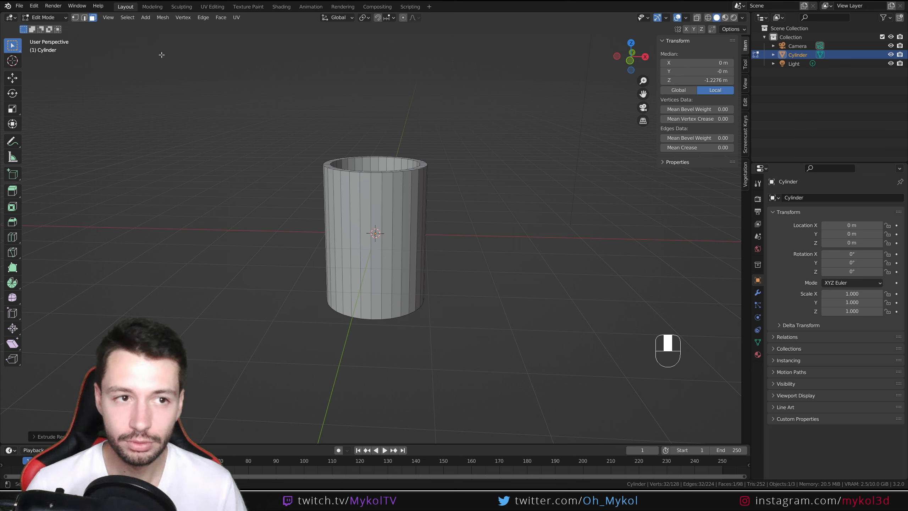
Bevel the inner floor face and the outer bottom face together with several segments to round the base edges
middle_click_drag(349, 185, 371, 287)
left_click(371, 290, "shift")
mouse_move(374, 200)
middle_mouse_down()
mouse_move(375, 271)
mouse_move(387, 262)
middle_mouse_up()
key("KP_1")
key("z")
left_click(358, 261)
scroll(555, 383, "up", 2)
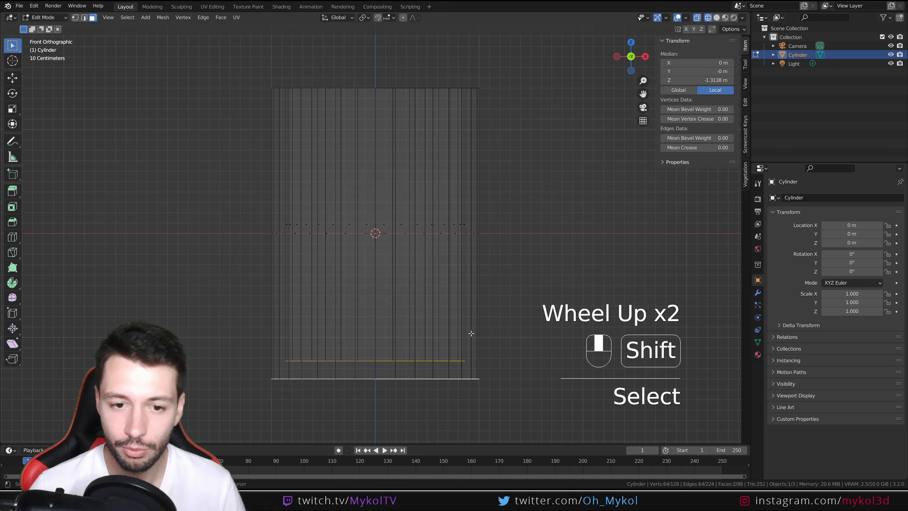
middle_click_drag(555, 383, 480, 274, "shift")
key("ctrl+b")
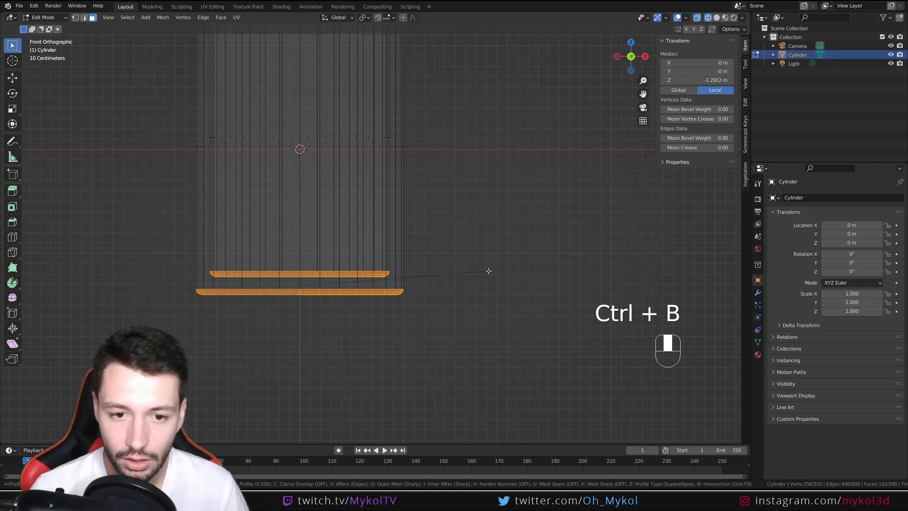
left_click(487, 270)
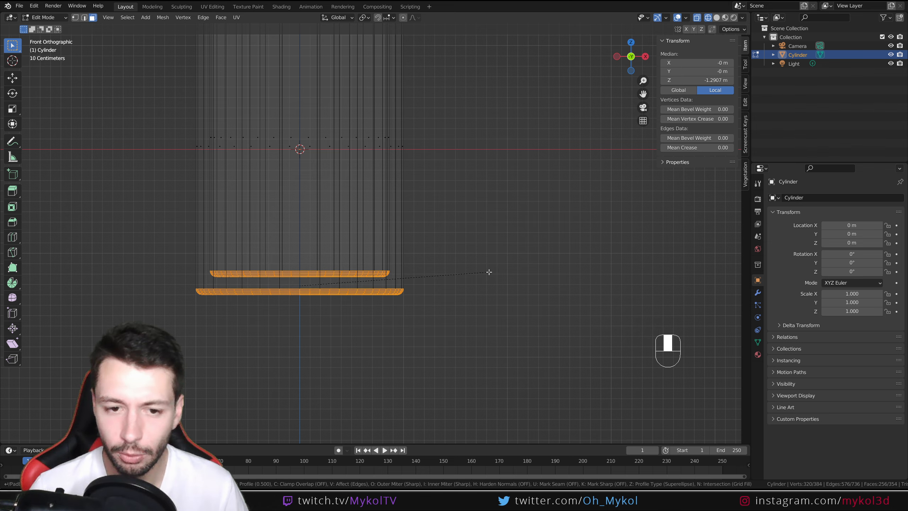
Bevel the inner and outer edge loops of the top rim to round it, and return to object mode
mouse_move(405, 182)
middle_mouse_down("shift")
mouse_move(429, 289)
mouse_move(426, 258)
middle_mouse_up("shift")
key("z")
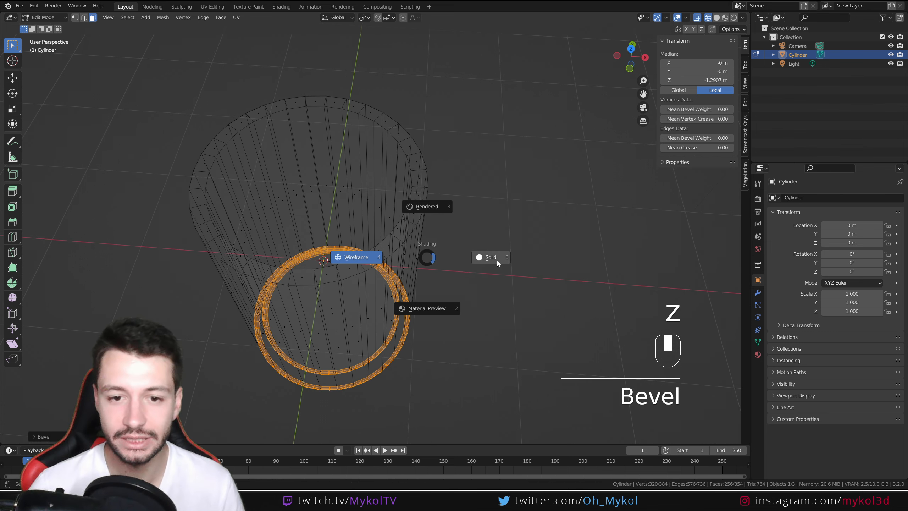
left_click(482, 258)
left_click(84, 17)
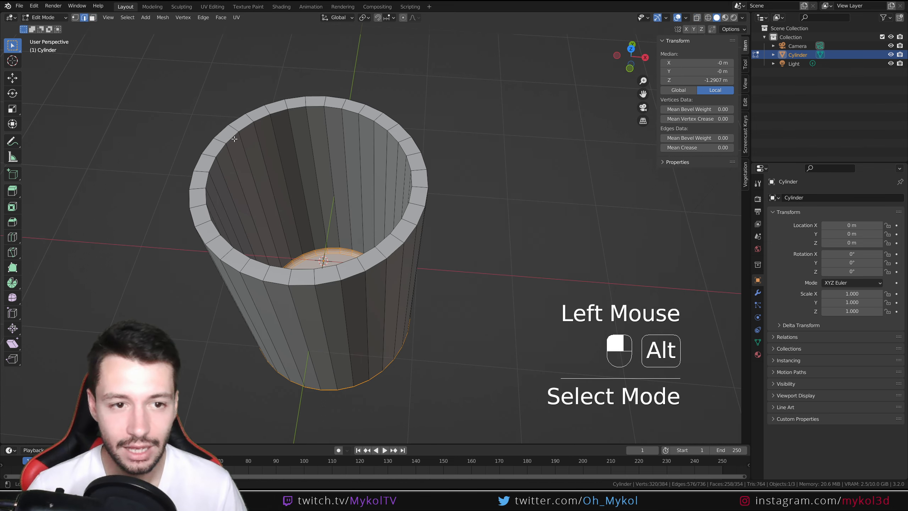
left_click(239, 138, "alt")
left_click(221, 128, "alt+shift")
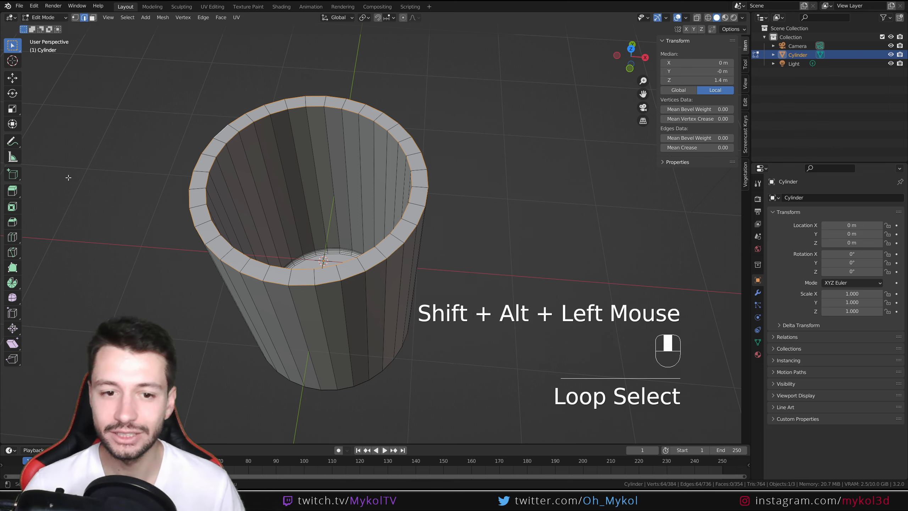
middle_click_drag(454, 232, 454, 205)
key("ctrl+b")
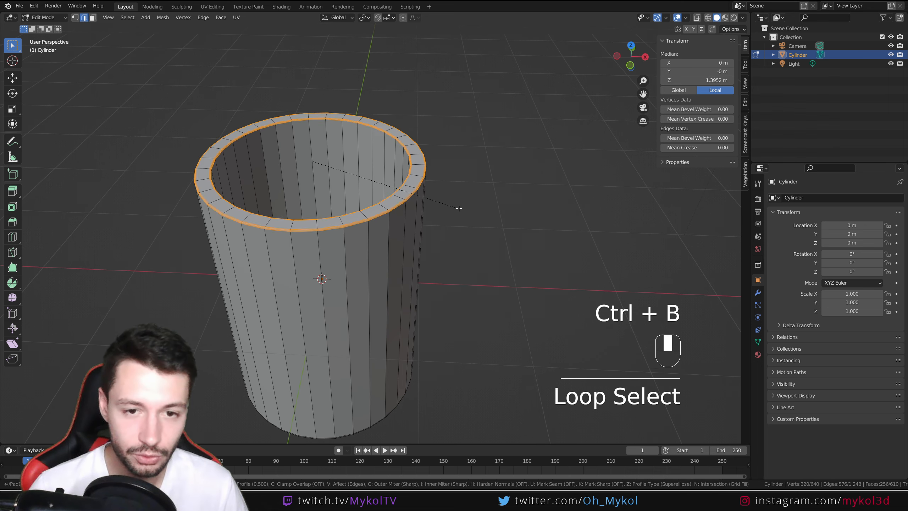
key("Tab")
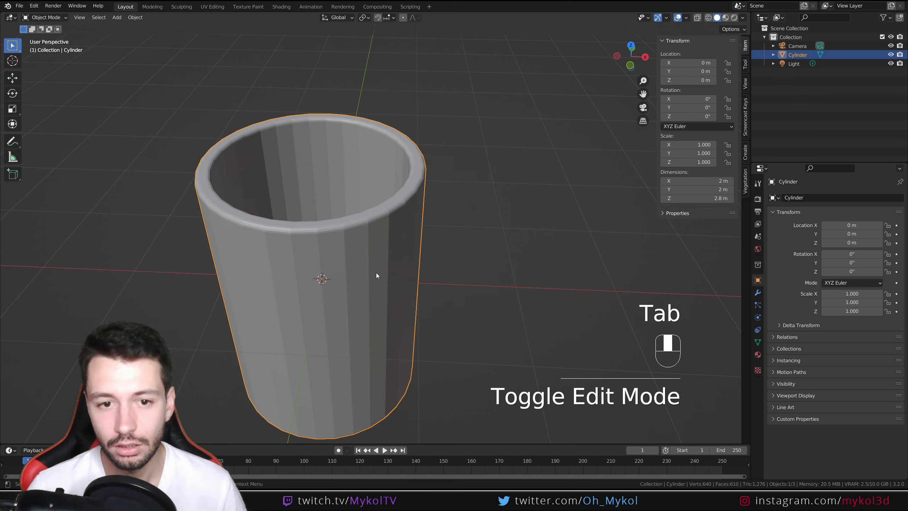
Add a level 3 Subdivision Surface modifier to the cylinder
middle_click_drag(376, 273, 379, 257)
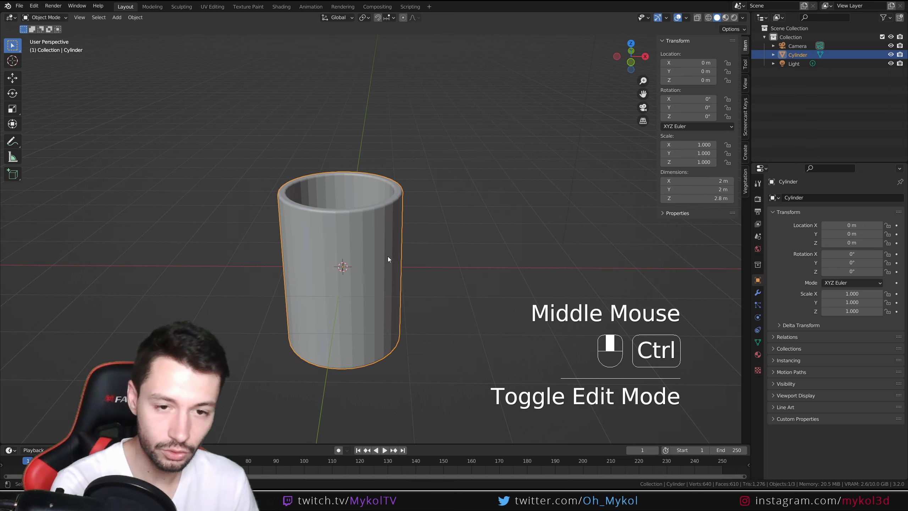
key("ctrl+3")
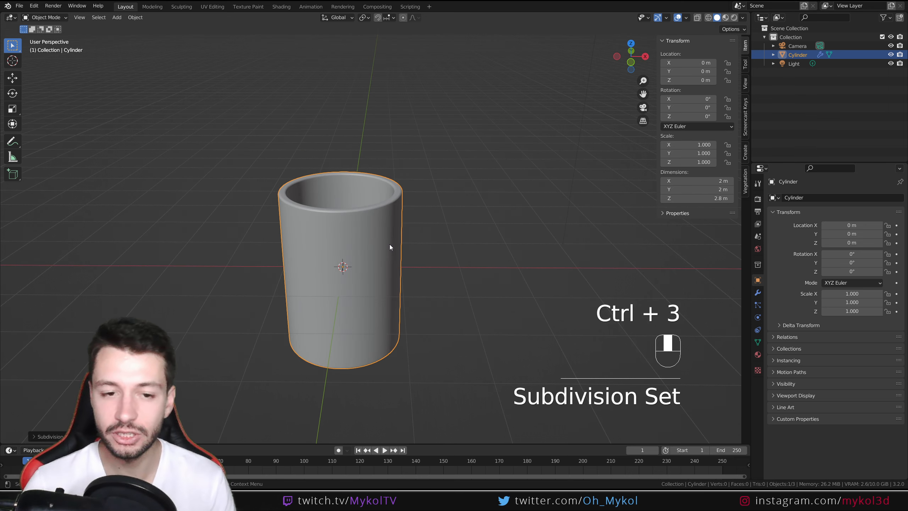
Shade the cylinder smooth and raise it to Z 1.4 m so its base rests on the ground level
right_click(377, 228)
left_click(377, 227)
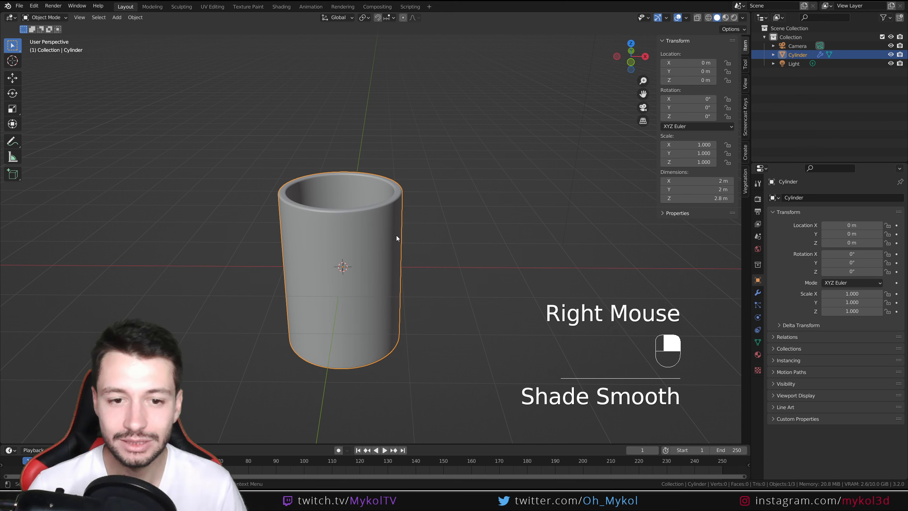
middle_click_drag(396, 236, 394, 204)
key("KP_1")
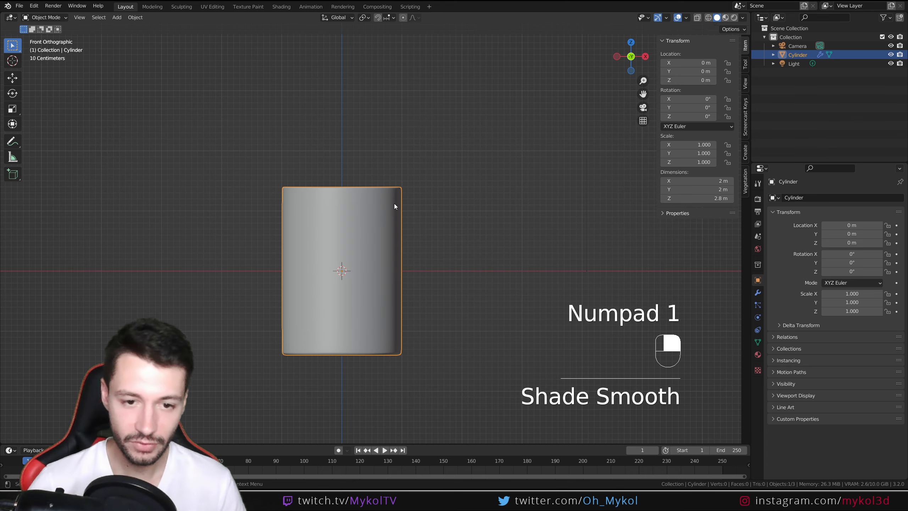
key("g")
key("z")
left_click(385, 207, "ctrl")
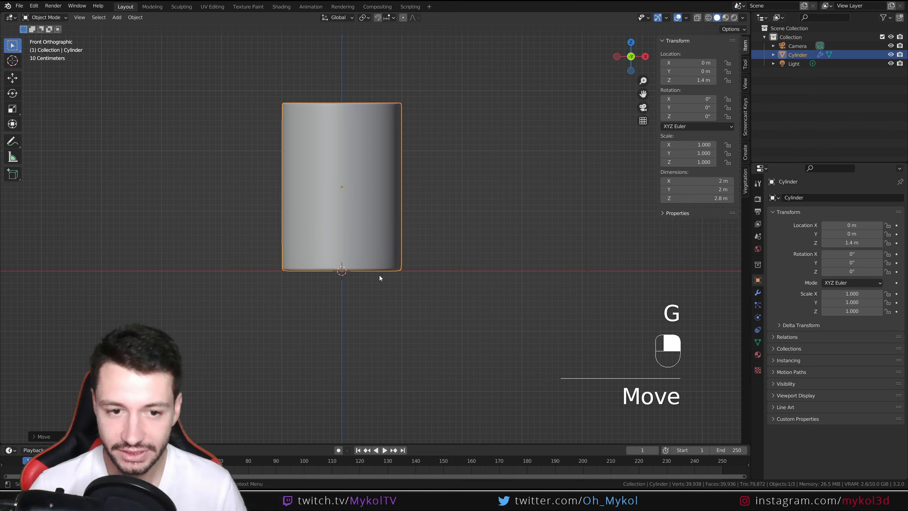
Add a plane at the origin and scale it up to about 97 m wide as the floor under the glass
key("shift+a")
left_click(438, 203)
key("s")
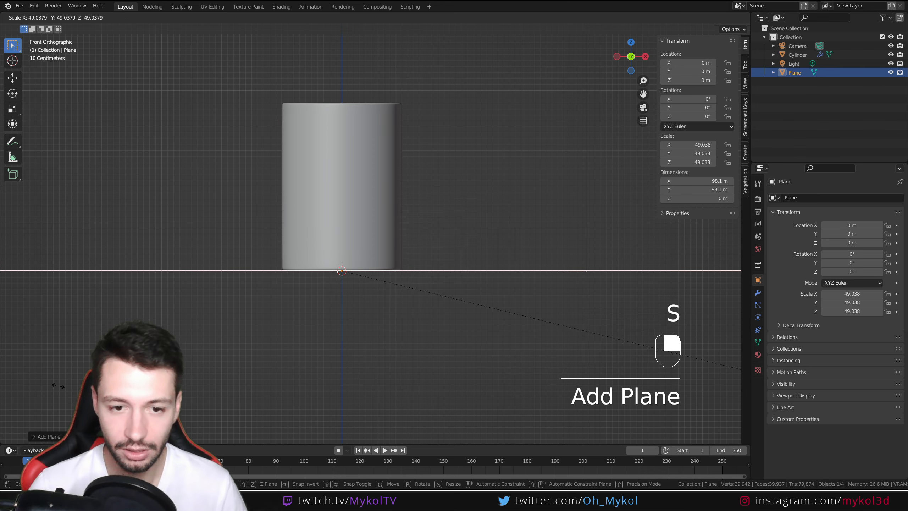
left_click(737, 272)
middle_click_drag(271, 251, 274, 291)
scroll(421, 220, "down", 2)
middle_click_drag(420, 220, 397, 261)
scroll(417, 223, "up", 2)
scroll(411, 231, "up", 3)
scroll(410, 238, "down", 2)
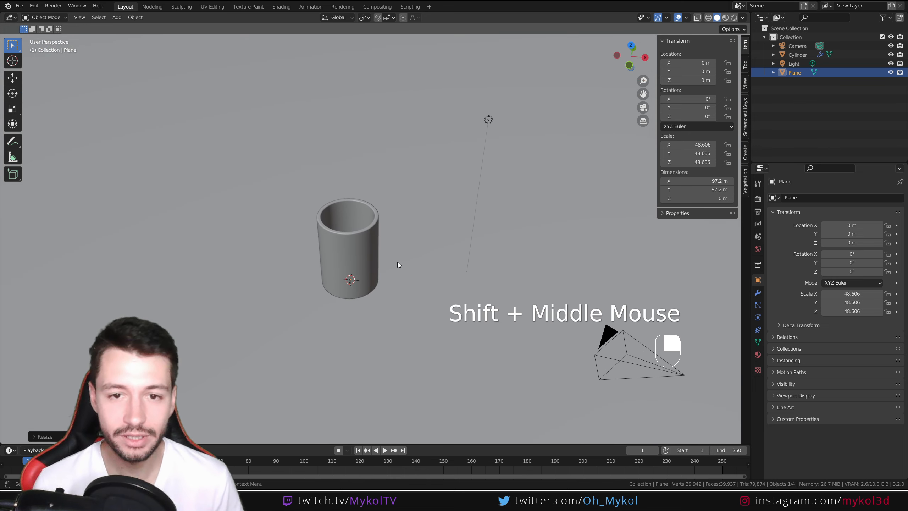
left_click(399, 129)
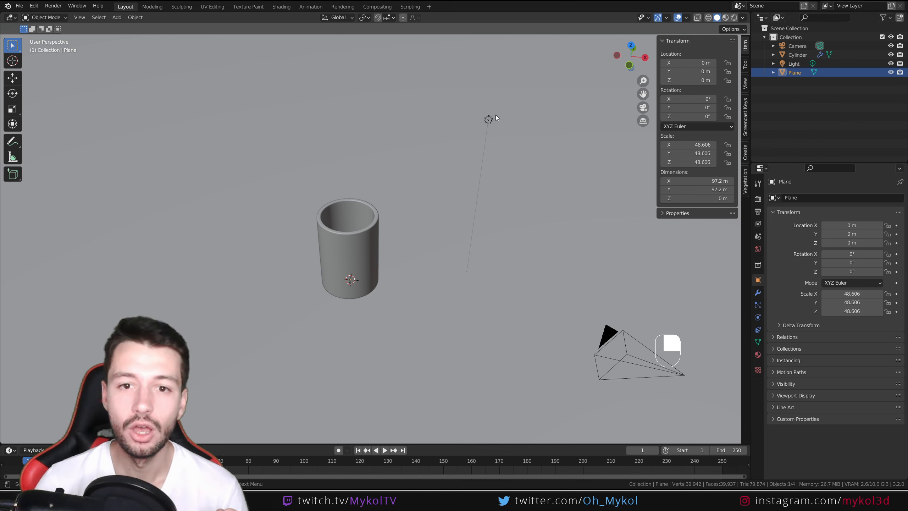
left_click(489, 121)
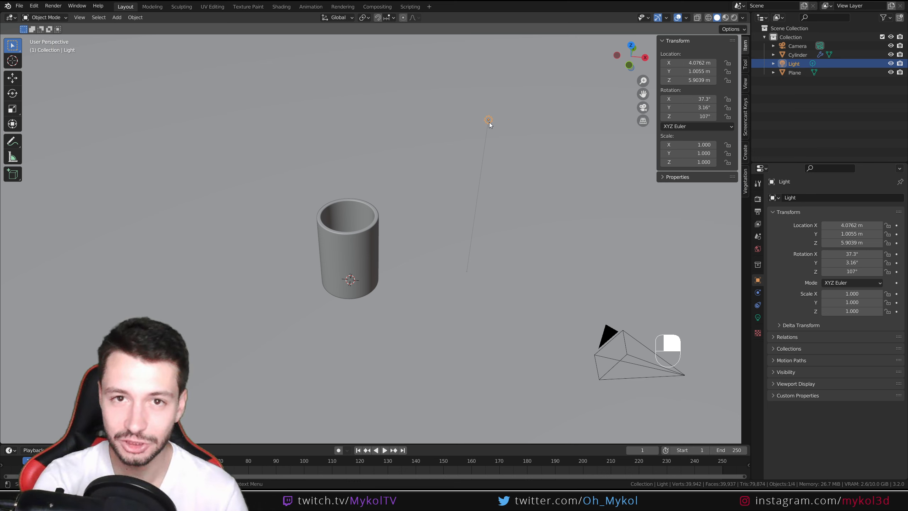
Cut 13 evenly spaced horizontal edge loops into the outer wall of the cylinder, without sliding them
left_click(359, 244)
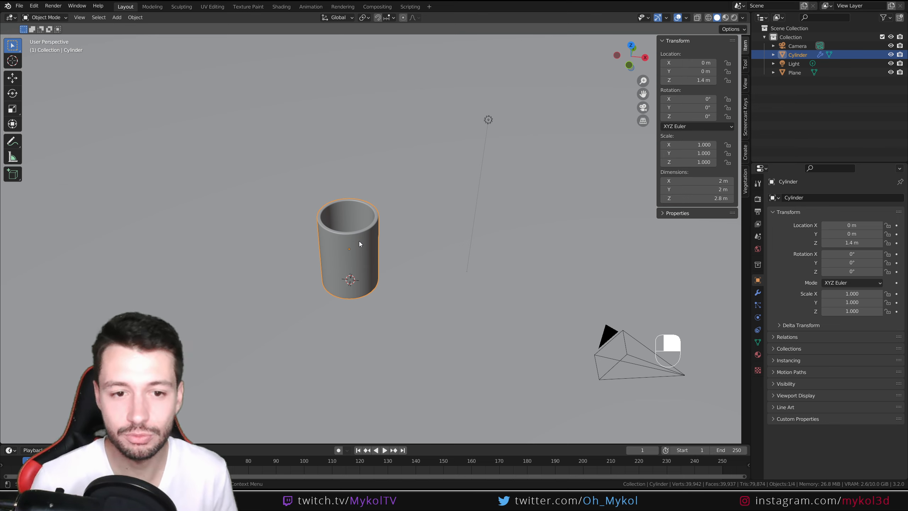
scroll(359, 229, "down", 2)
middle_click_drag(331, 248, 325, 211)
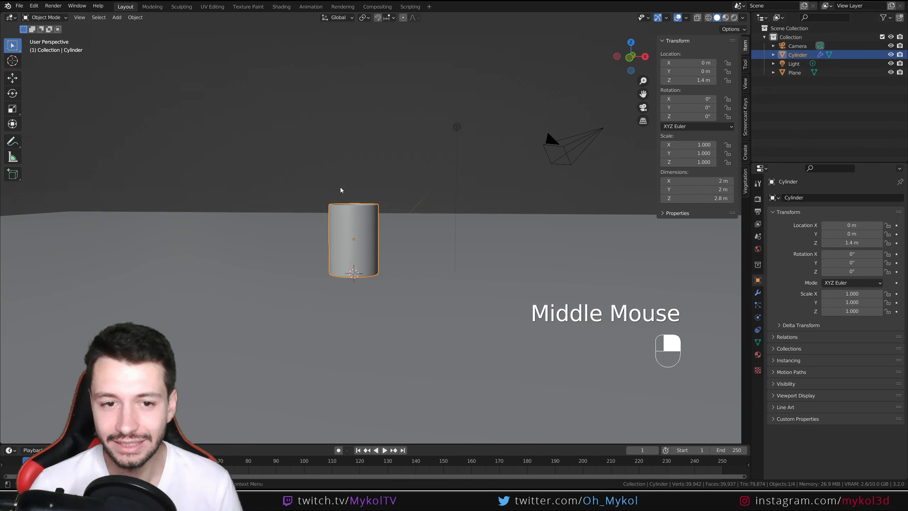
middle_click_drag(359, 222, 396, 242)
key("KP_1")
scroll(347, 226, "up", 2)
key("Tab")
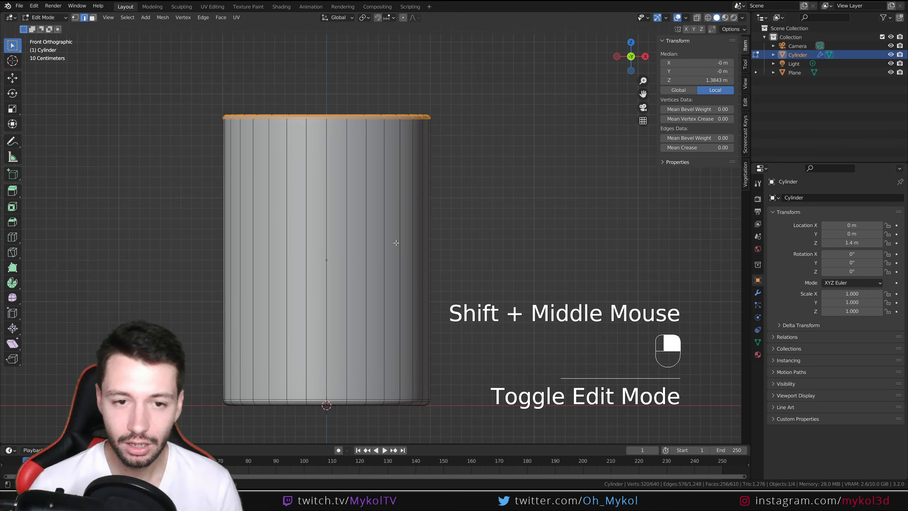
key("ctrl+r")
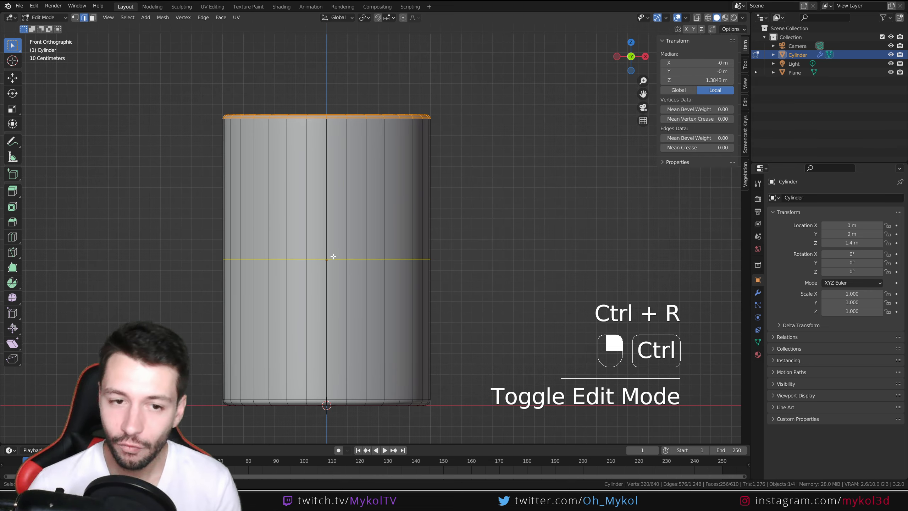
scroll(333, 256, "up", 6)
scroll(334, 256, "up", 6)
left_click(333, 256)
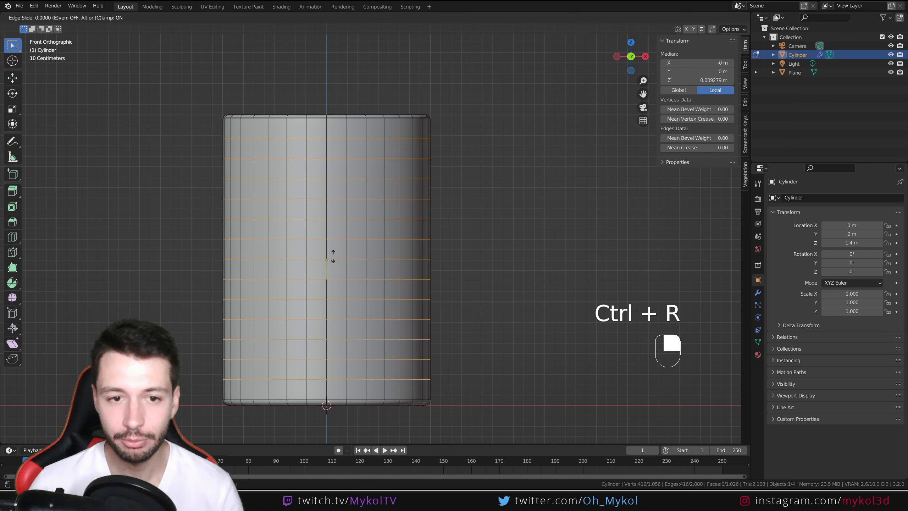
right_click(333, 256)
Extrude six alternating horizontal face rings on the outer wall slightly outward along their normals and return to object mode
left_click(93, 17)
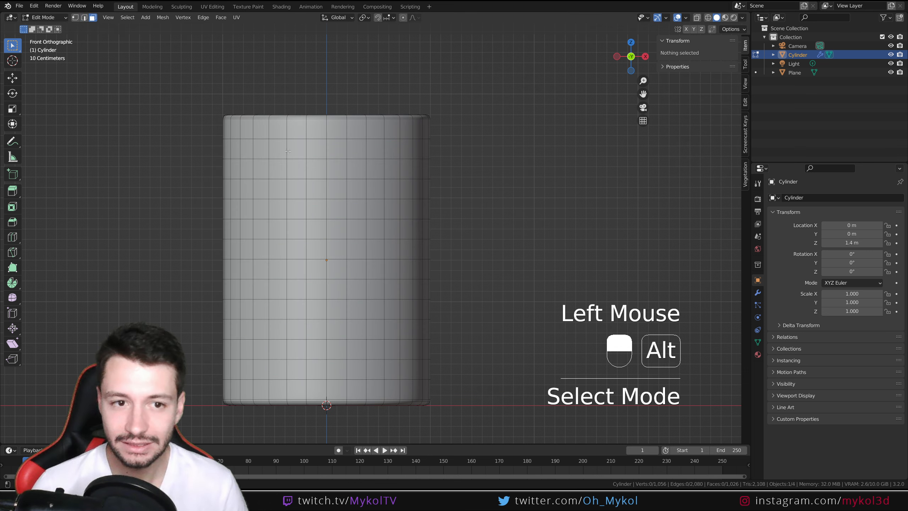
left_click(276, 150, "alt")
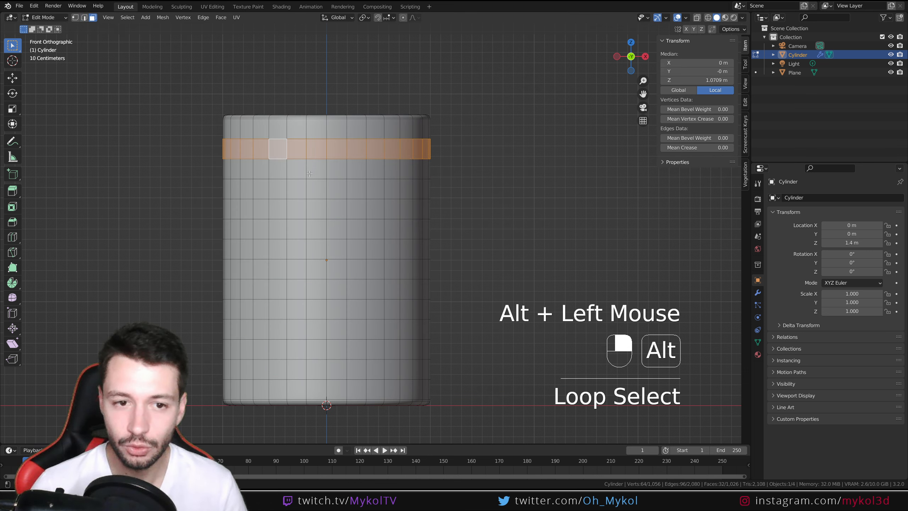
left_click(297, 189, "alt+shift")
left_click(297, 229, "alt+shift")
left_click(307, 274, "alt+shift")
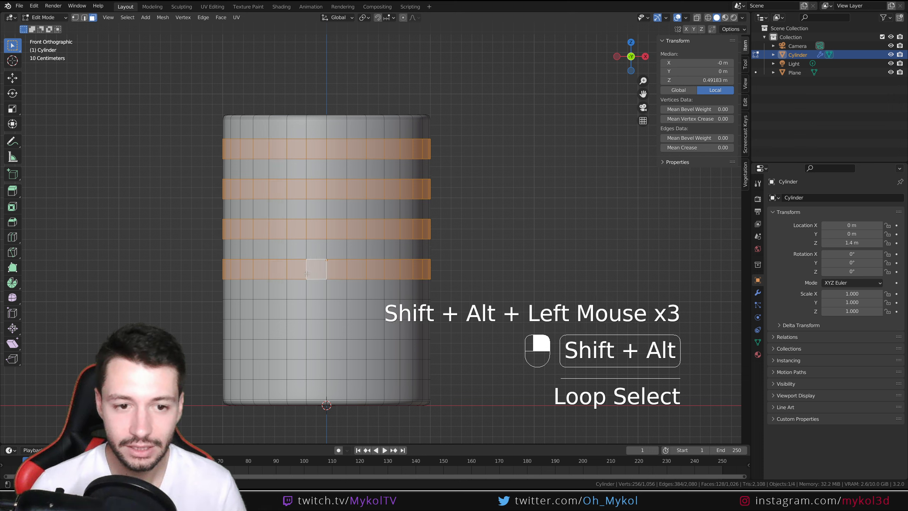
left_click(297, 309, "alt+shift")
left_click(297, 350, "alt+shift")
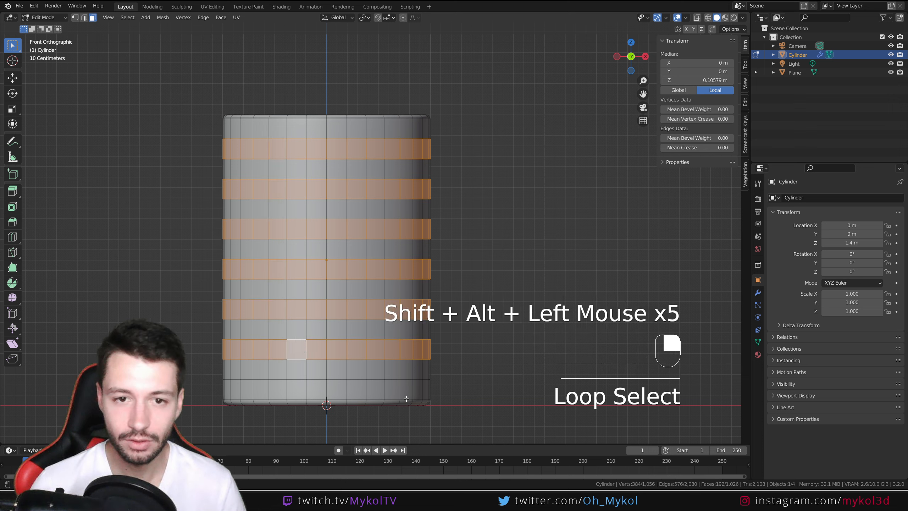
key("alt+e")
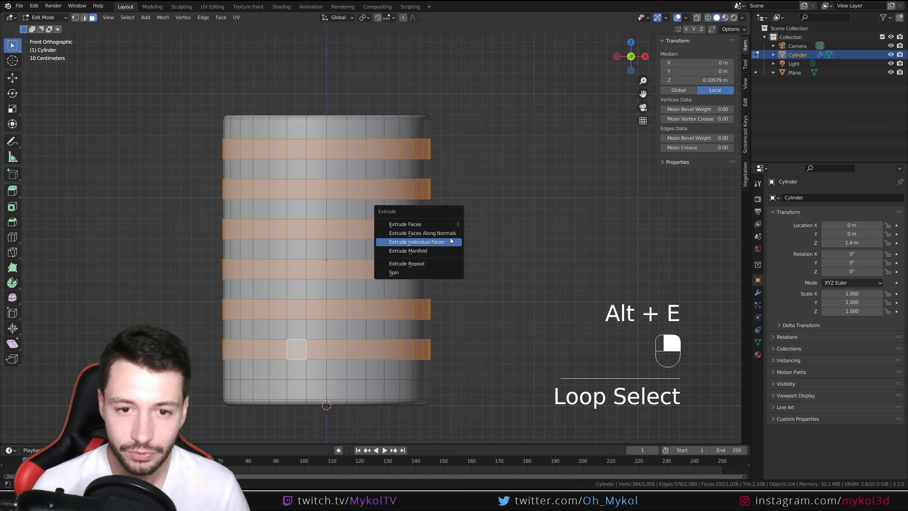
left_click(450, 233)
left_click(450, 233)
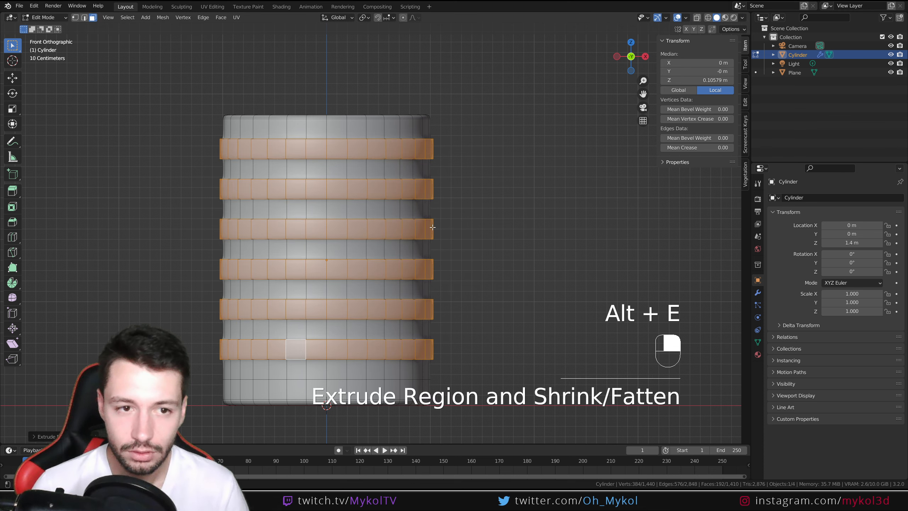
key("Tab")
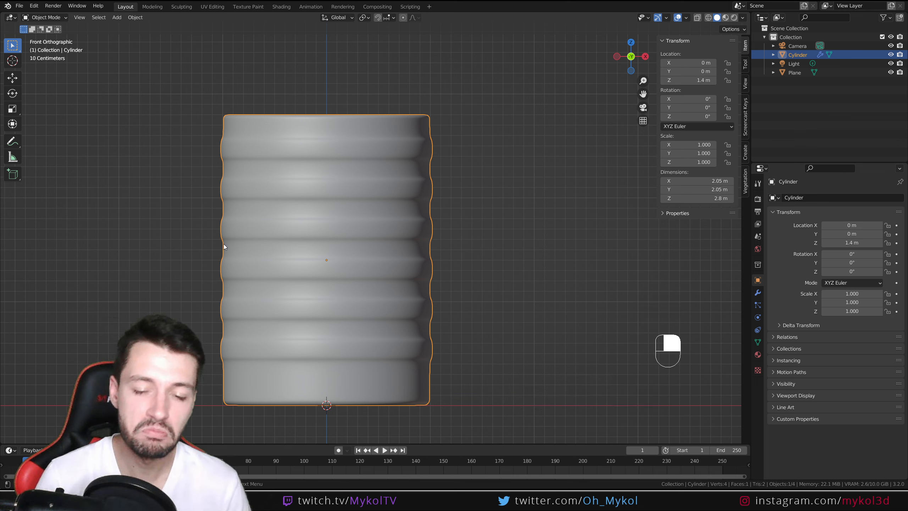
key("Tab")
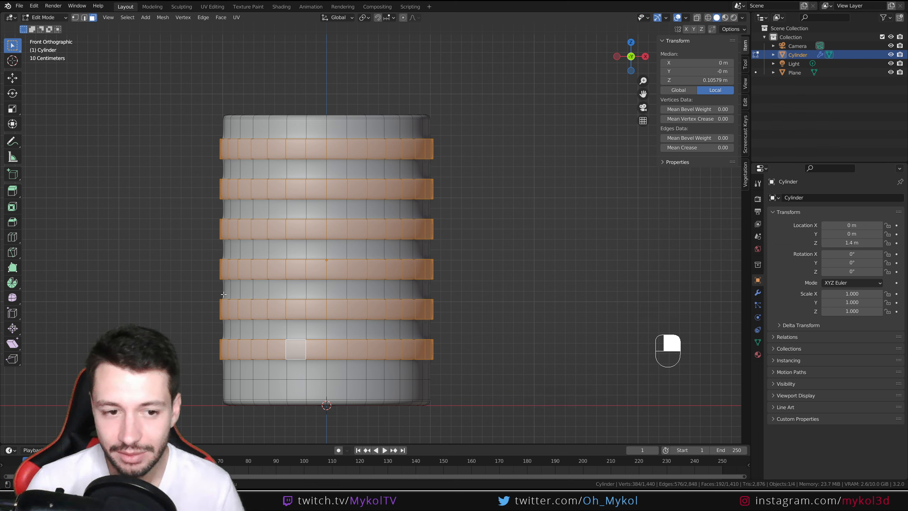
key("Tab")
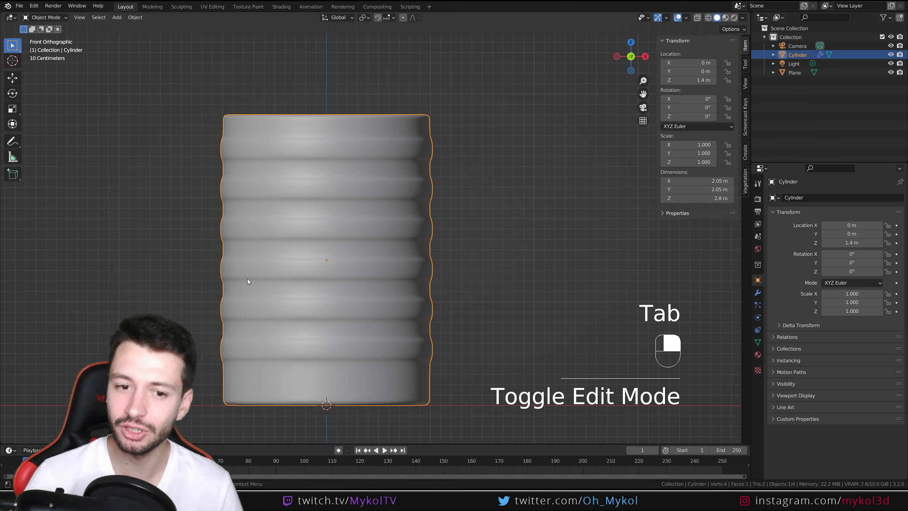
Set the render engine to Cycles with GPU Compute as the device and show the scene in rendered viewport shading
middle_click_drag(301, 278, 396, 261)
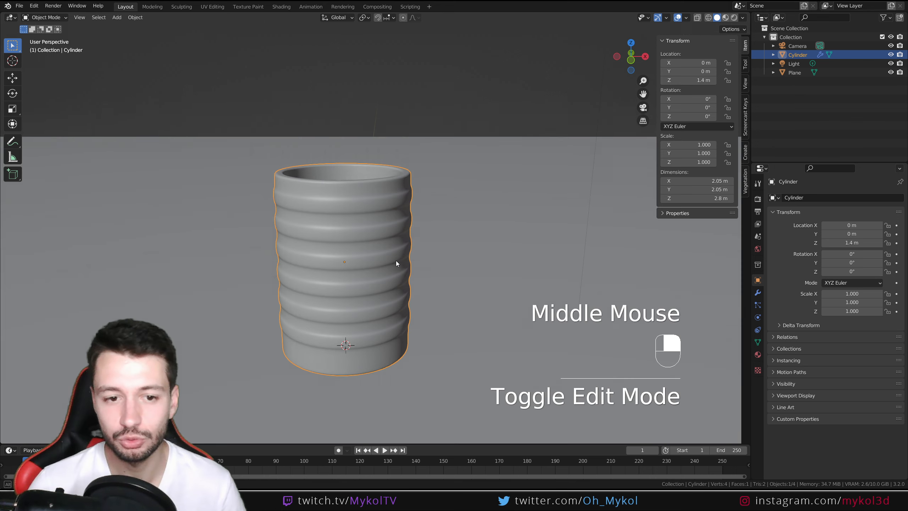
scroll(394, 272, "down", 2)
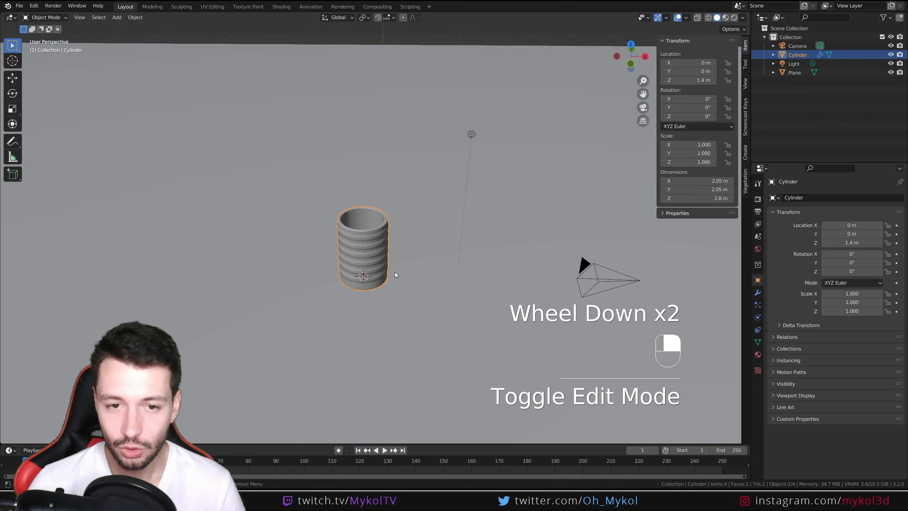
left_click(758, 200)
left_click(846, 198)
left_click(849, 226)
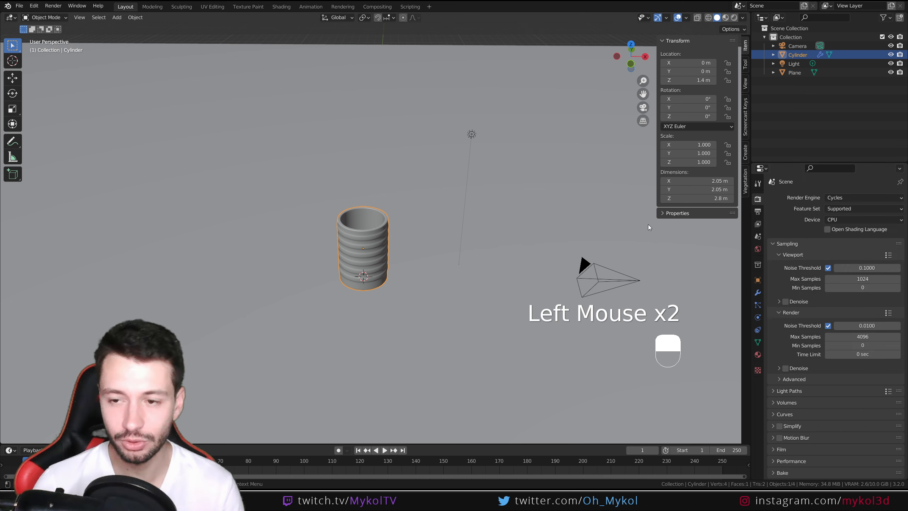
left_click(841, 222)
left_click(843, 240)
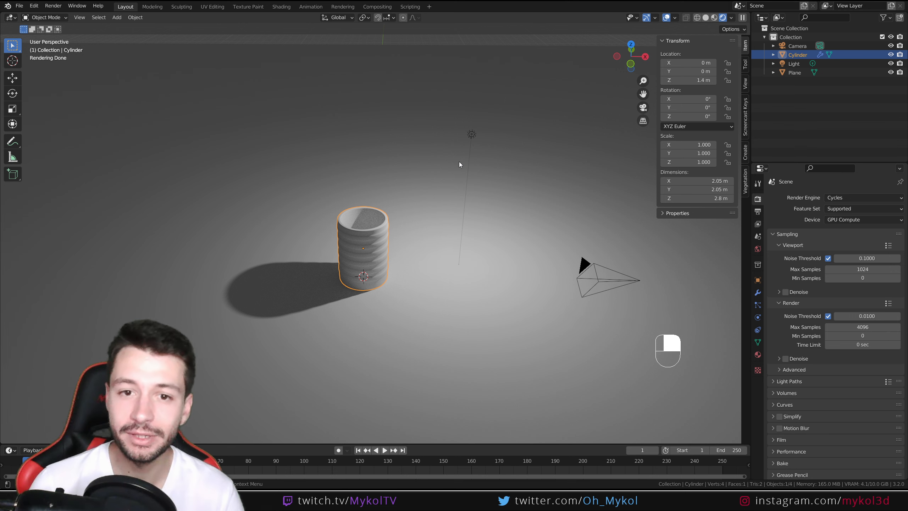
left_click(471, 135)
left_click(369, 233)
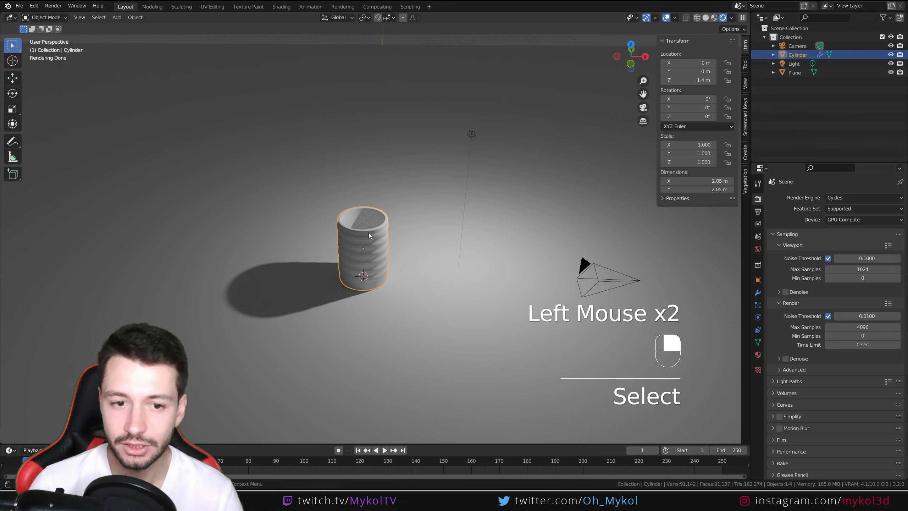
Enable Receive Shadow Caustics on the floor plane and Cast Shadow Caustics on the glass cylinder
left_click(227, 295)
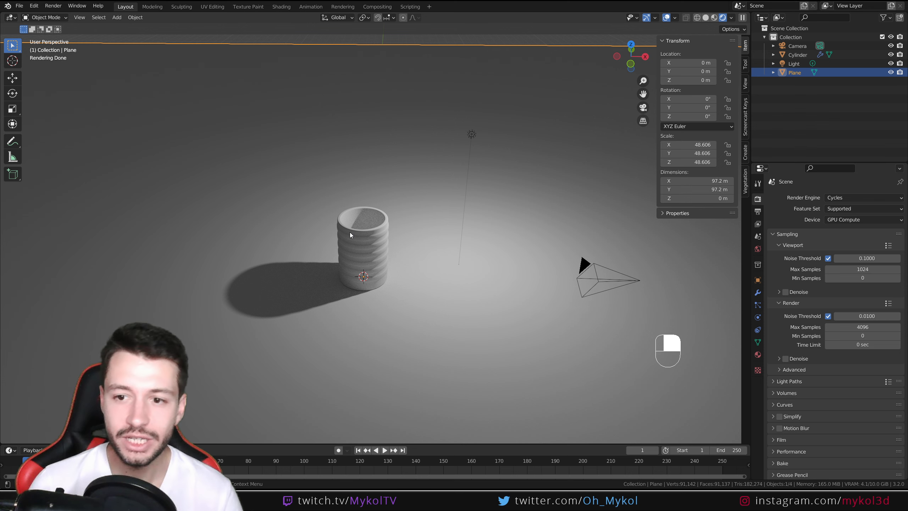
left_click(758, 281)
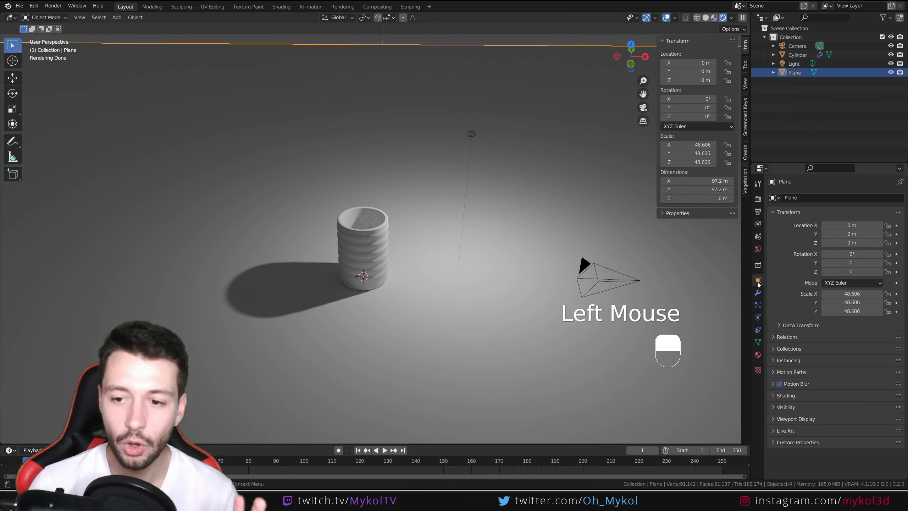
left_click(785, 395)
scroll(786, 394, "down", 2)
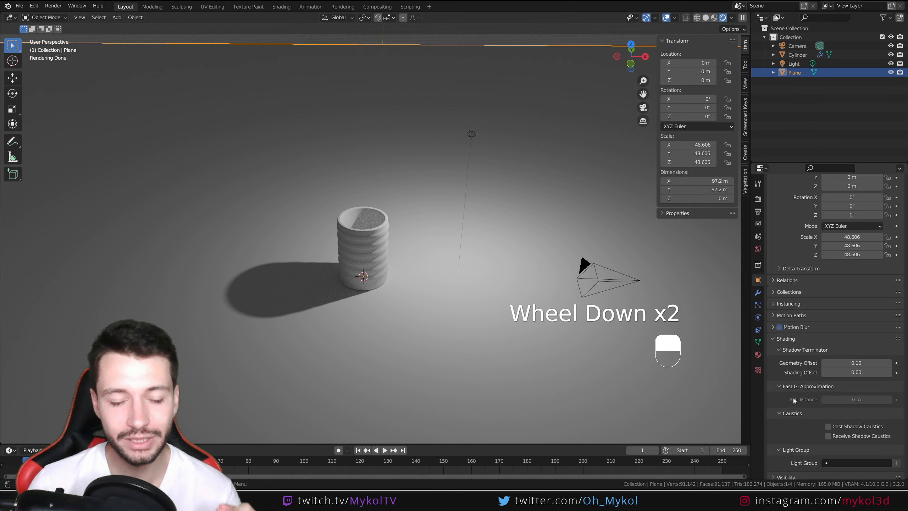
scroll(796, 415, "down", 2)
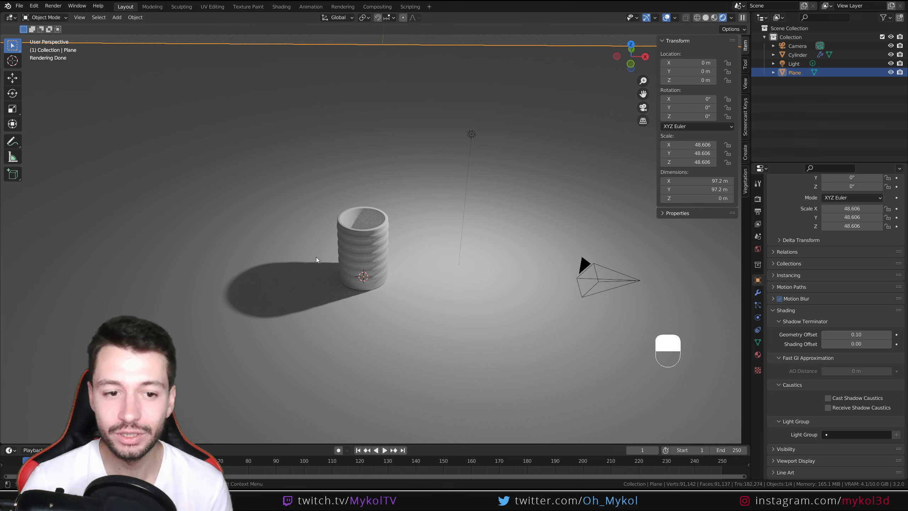
left_click(828, 408)
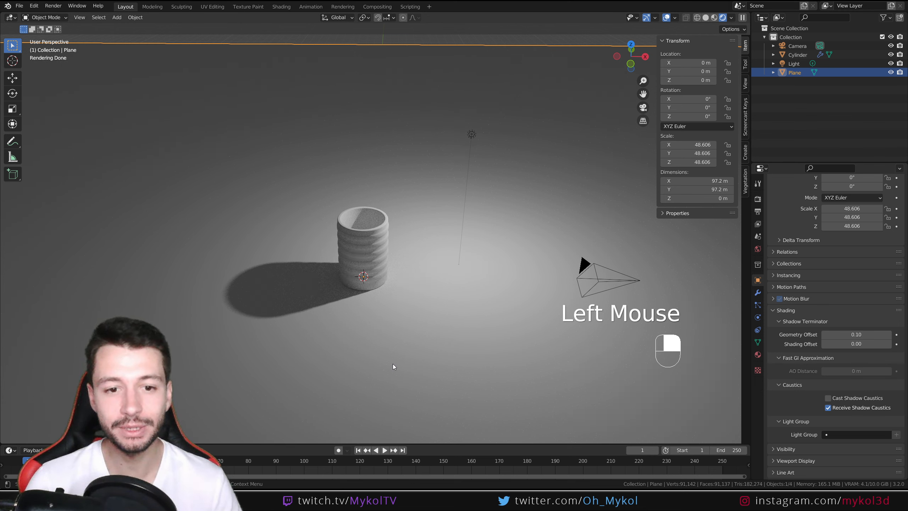
left_click(380, 239)
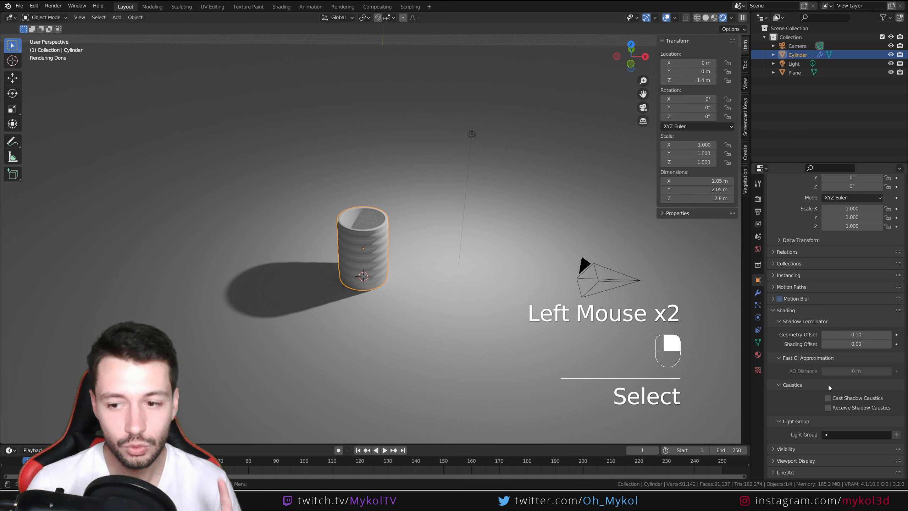
left_click(828, 399)
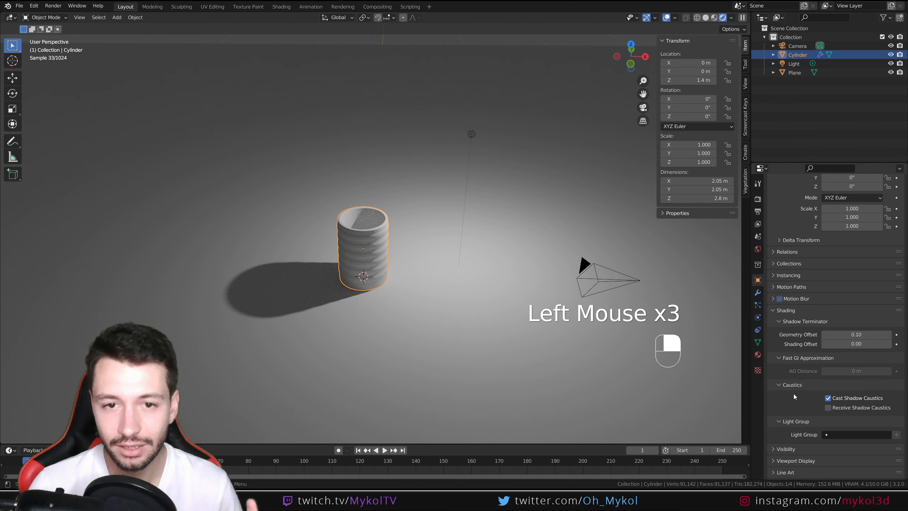
Enable Shadow Caustics on the point light
left_click(469, 138)
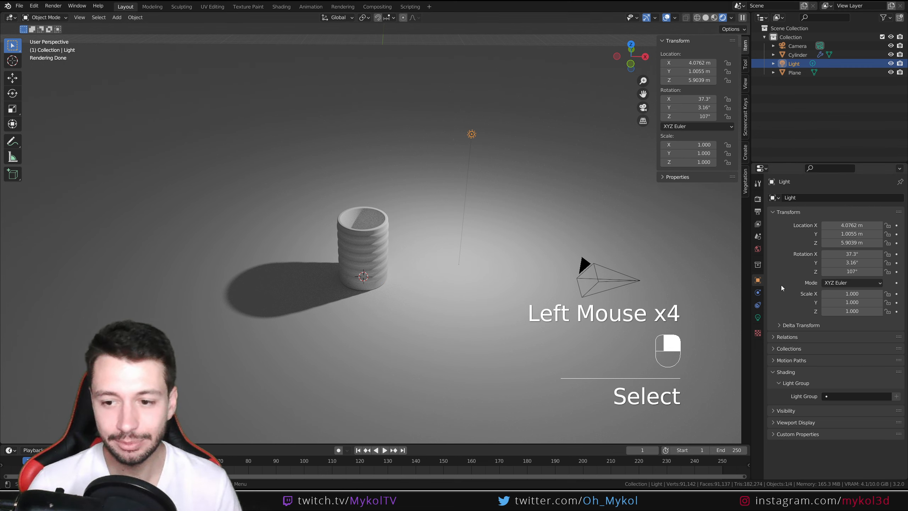
left_click(758, 319)
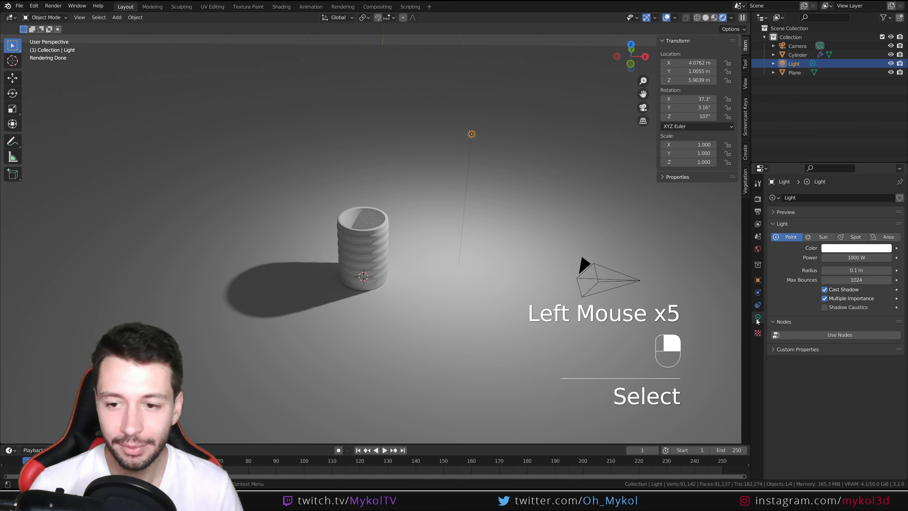
left_click(827, 309)
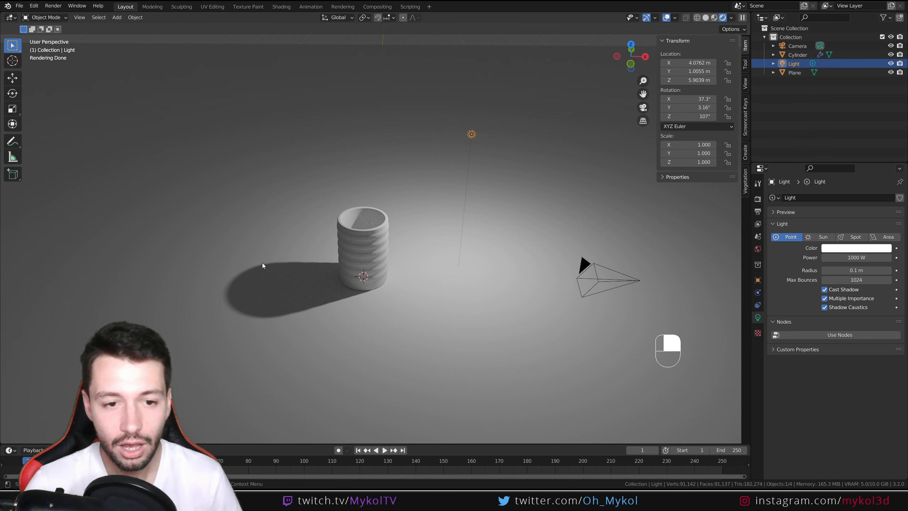
Give the glass cylinder a new material with Transmission 1.000 and Roughness 0.000
left_click(362, 244)
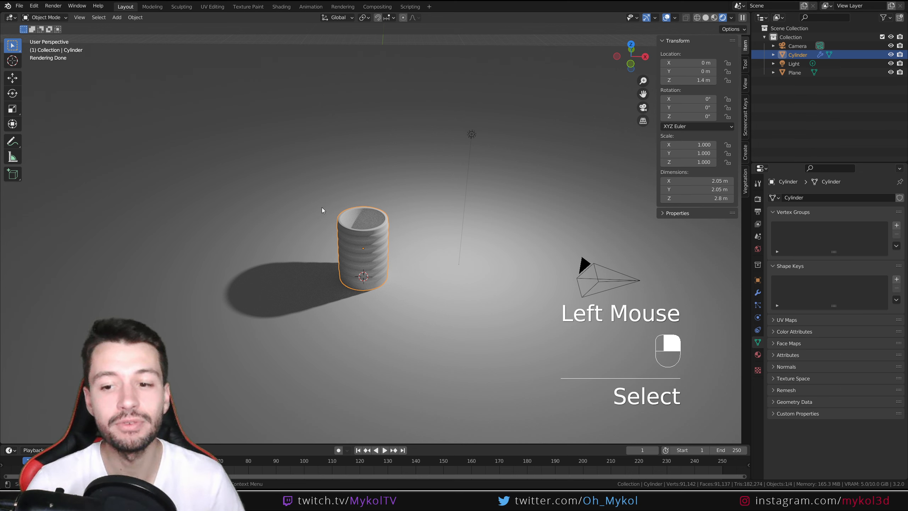
left_click(758, 354)
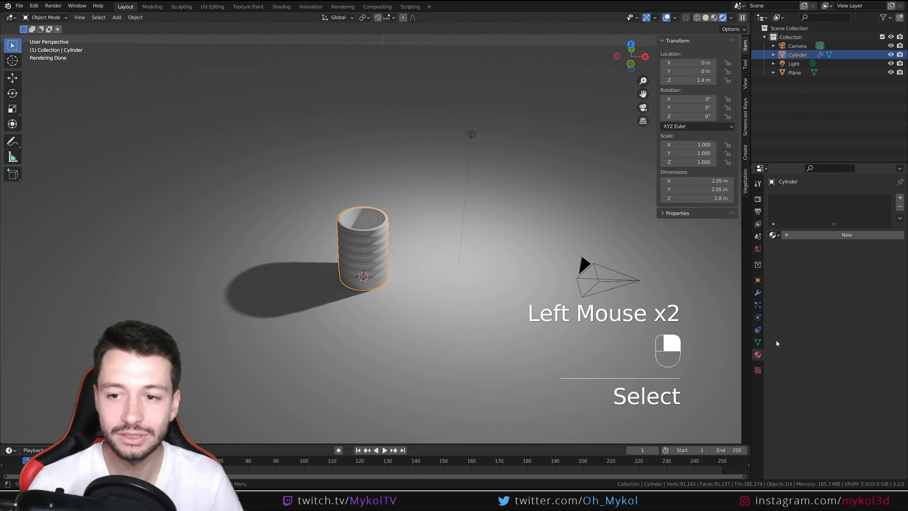
left_click(811, 236)
scroll(794, 401, "down", 6)
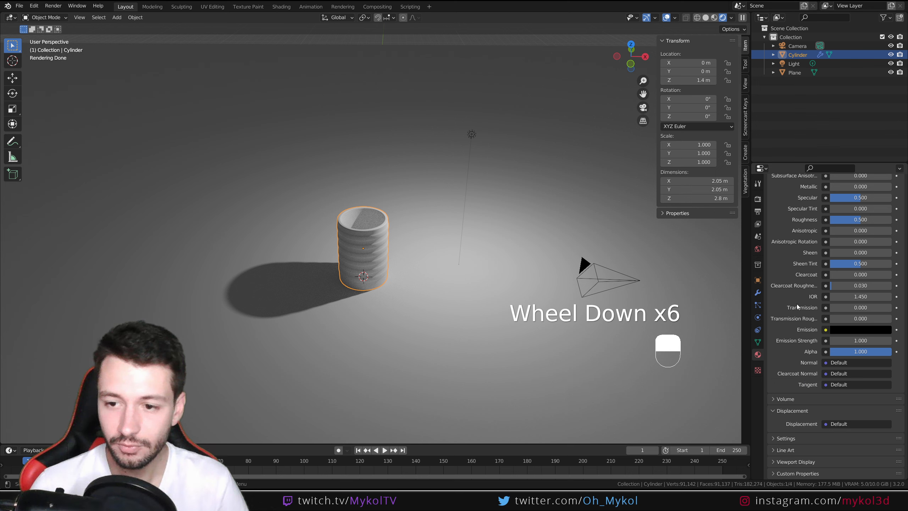
left_click_drag(860, 308, 891, 307)
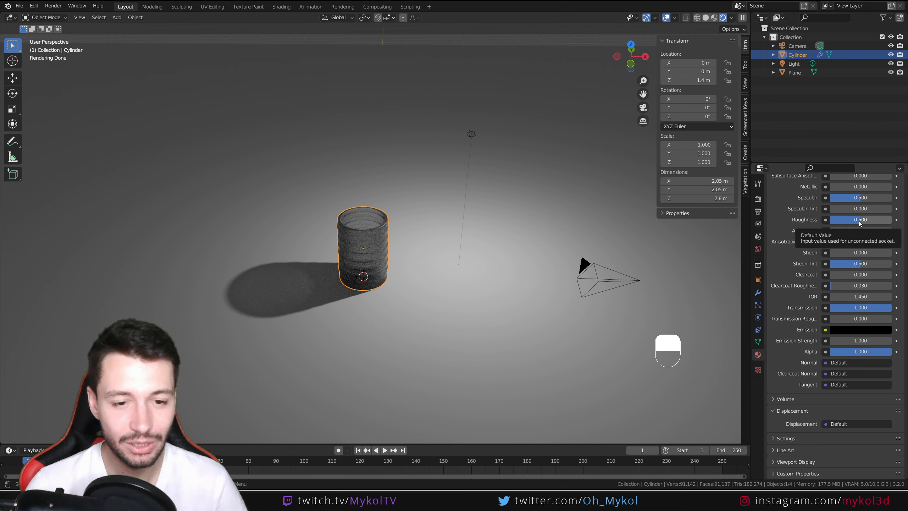
left_click_drag(860, 222, 826, 222)
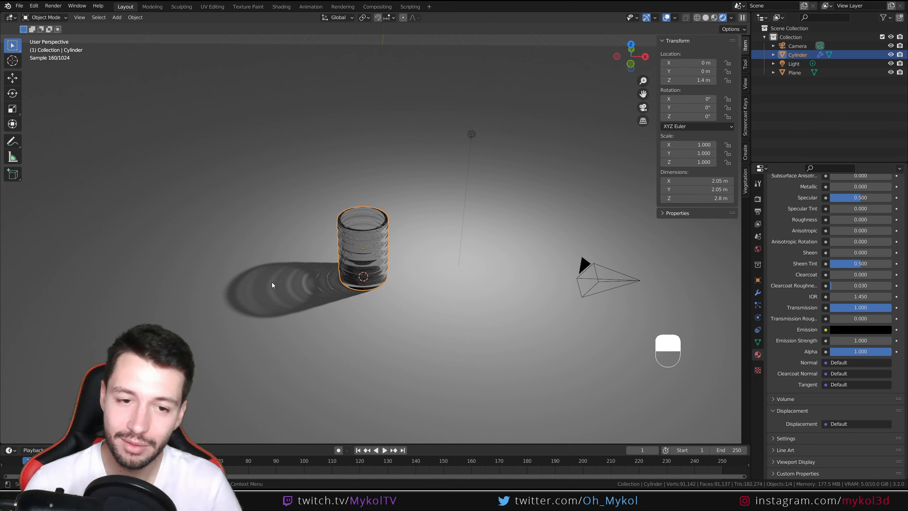
Switch the Reflective and Refractive caustics of the render light paths off and back on to compare their effect
left_click(758, 199)
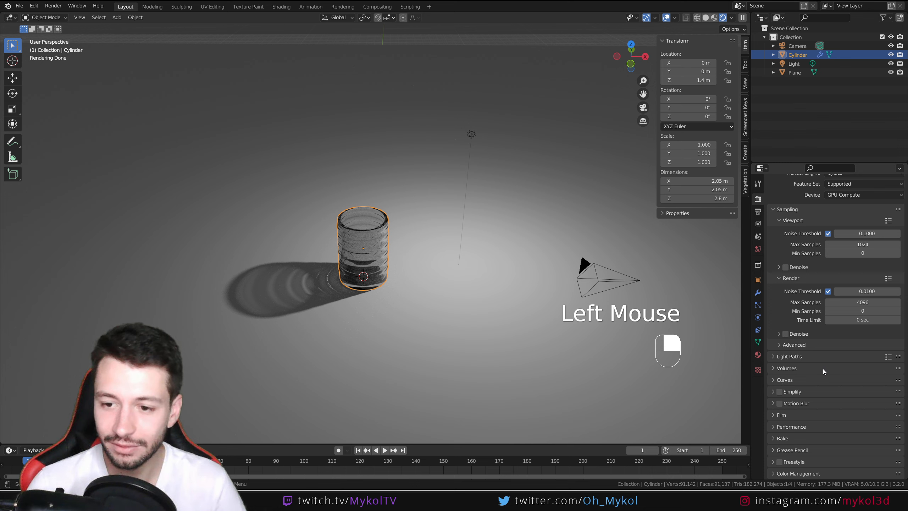
scroll(816, 369, "down", 1)
left_click(790, 356)
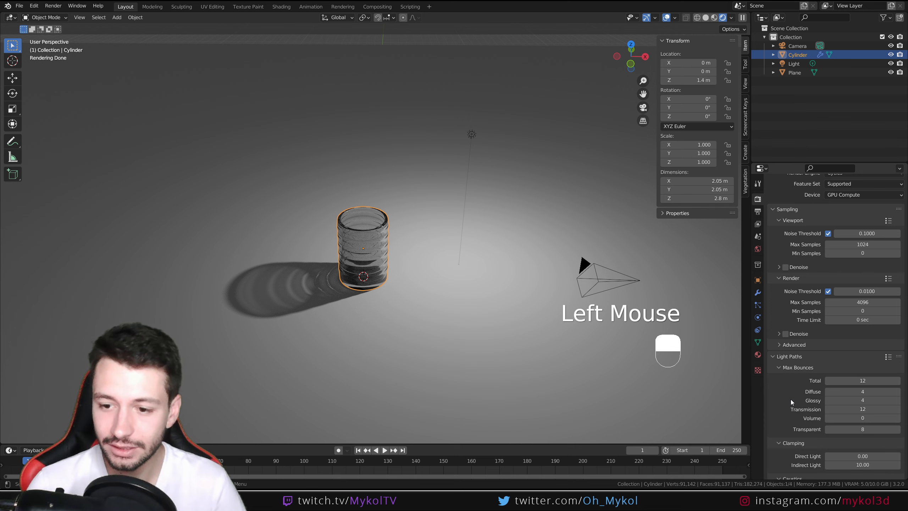
scroll(791, 399, "down", 4)
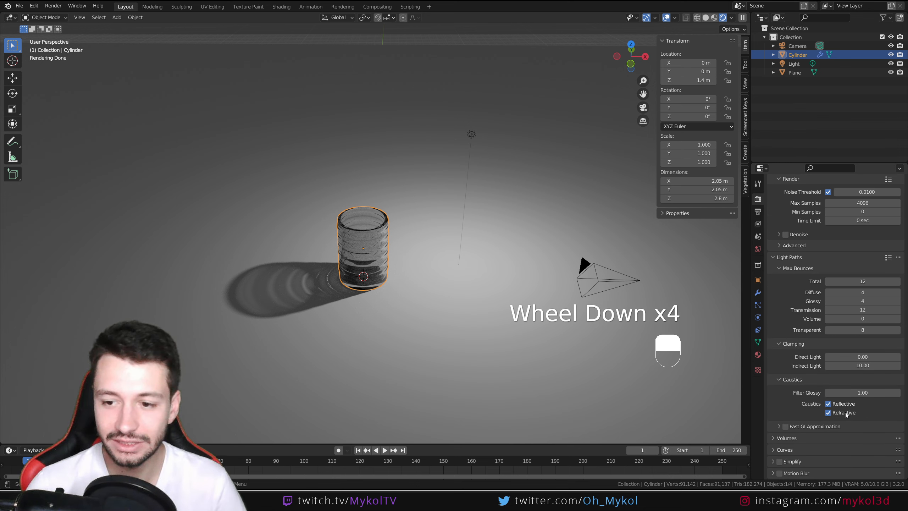
left_click(828, 404)
left_click(829, 403)
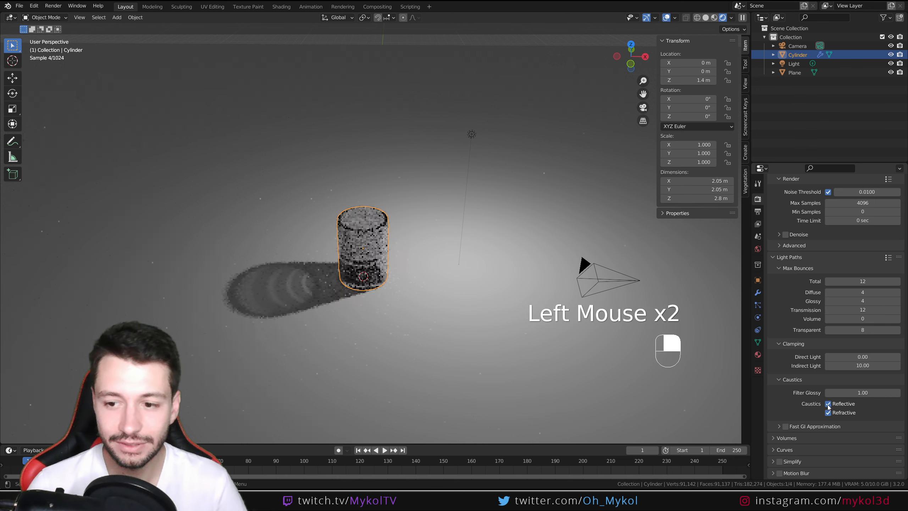
left_click(829, 413)
left_click(829, 413)
left_click(829, 412)
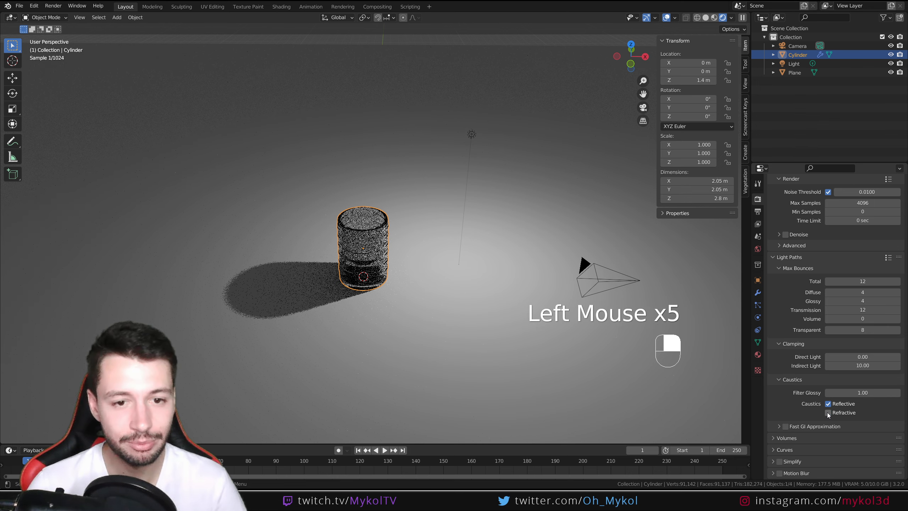
left_click(828, 413)
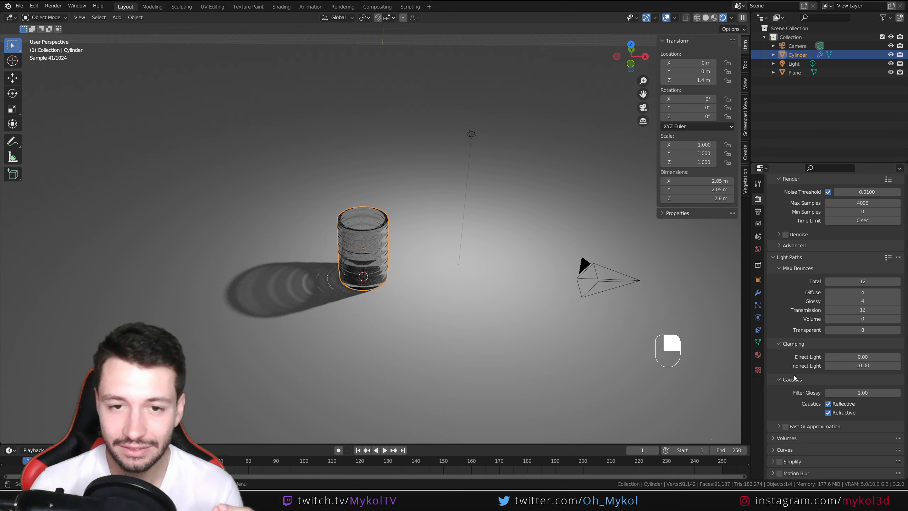
Select the light and enable denoising for the viewport render
left_click(468, 135)
scroll(784, 304, "up", 1)
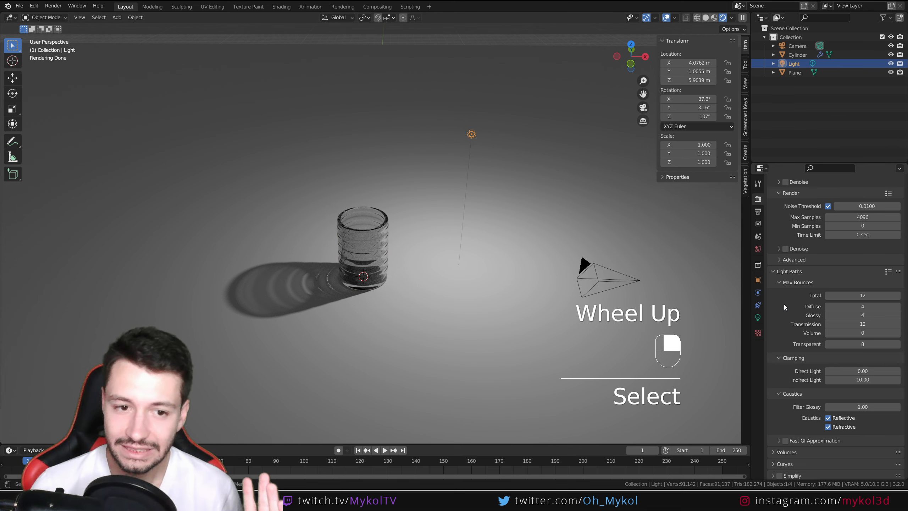
scroll(784, 304, "up", 3)
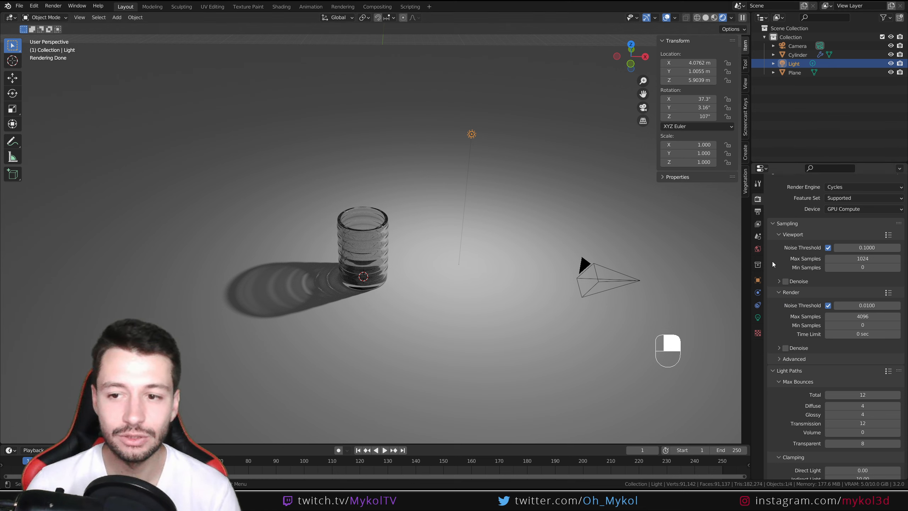
left_click(786, 282)
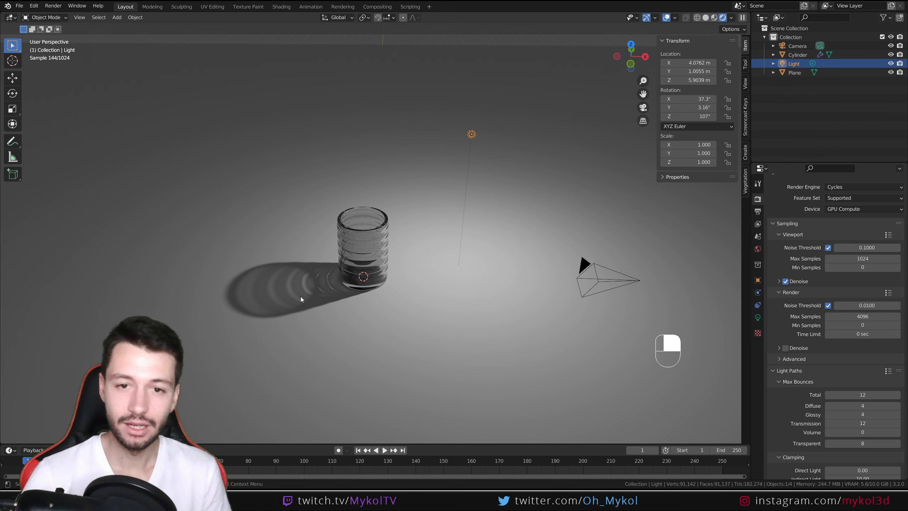
key("d")
mouse_move(466, 132)
left_mouse_down()
mouse_move(339, 126)
mouse_move(413, 213)
left_mouse_up()
key("ctrl+z")
key("ctrl+z")
key("ctrl+z")
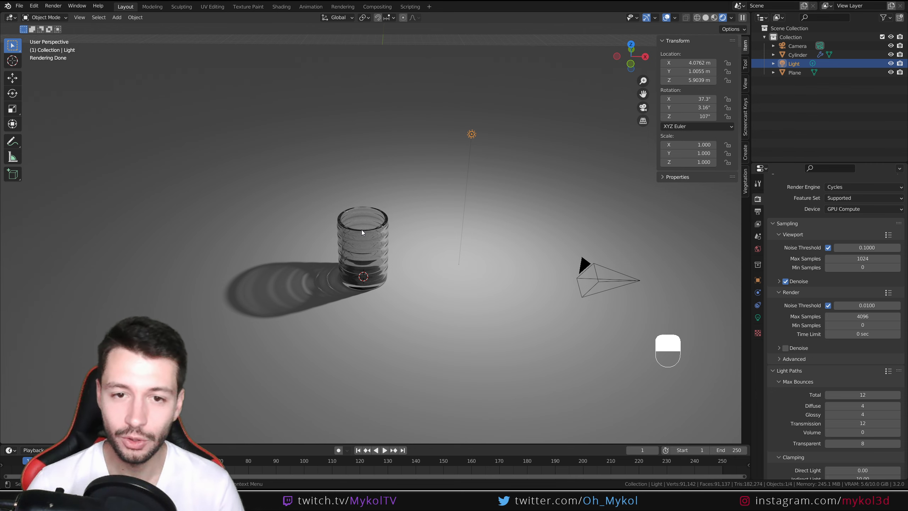
Move the light closer above the glass, to about X 1.39 m, Y -0.31 m, Z 3.82 m
key("g")
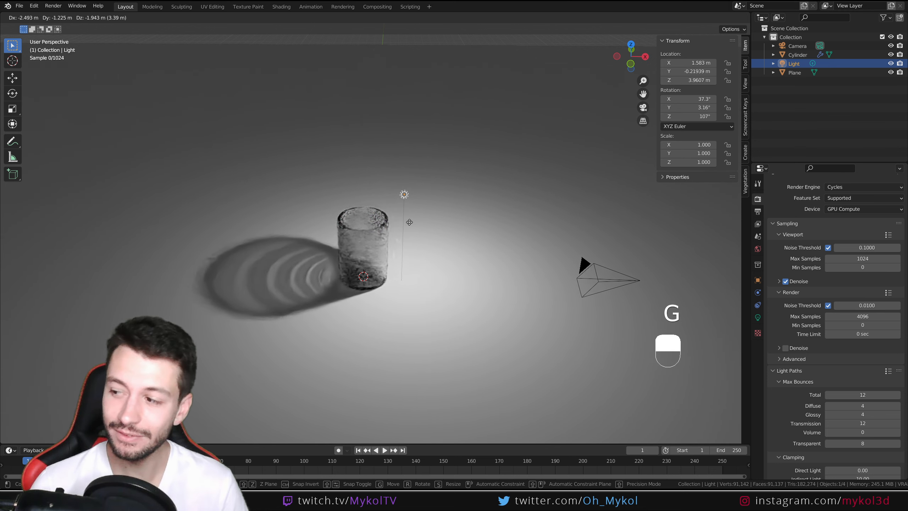
left_click(405, 226)
mouse_move(406, 227)
middle_mouse_down()
mouse_move(431, 233)
mouse_move(418, 235)
middle_mouse_up()
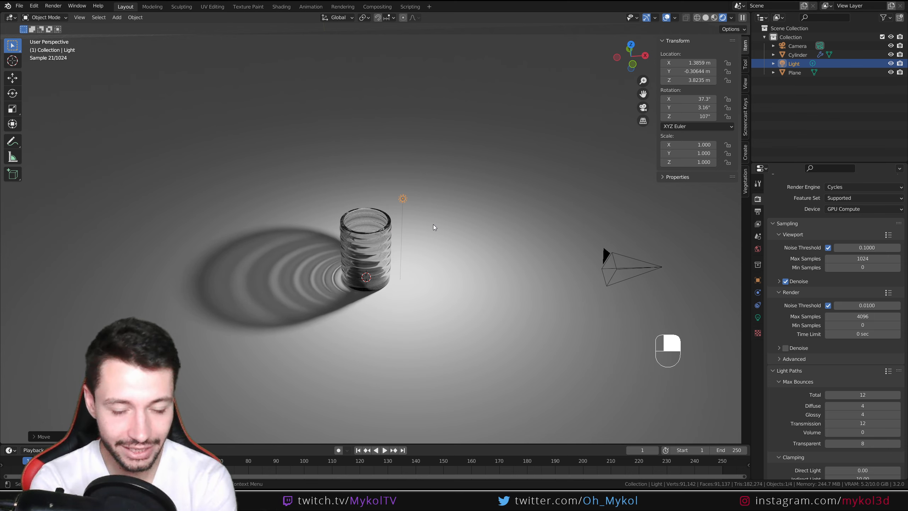
Move the light down to the glass wall just below the rim, to about X 0.90 m, Z 2.36 m
key("KP_1")
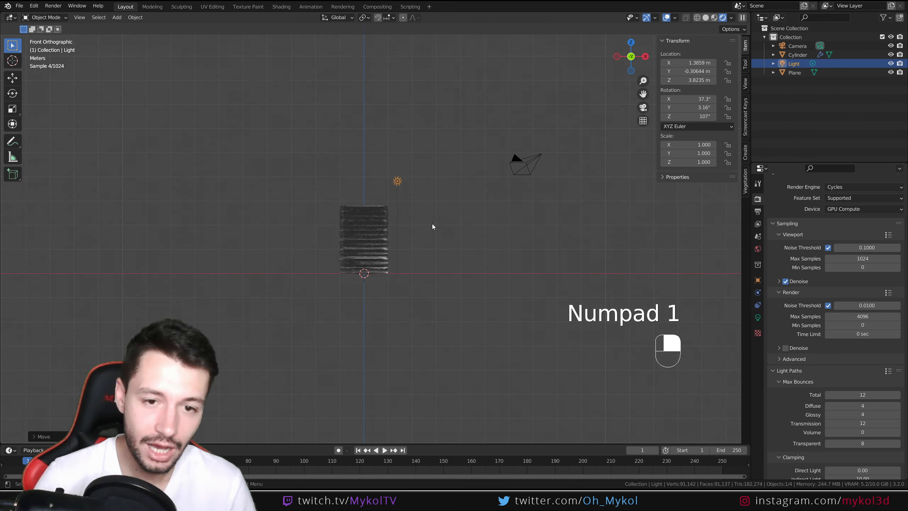
scroll(405, 184, "up", 2)
key("g")
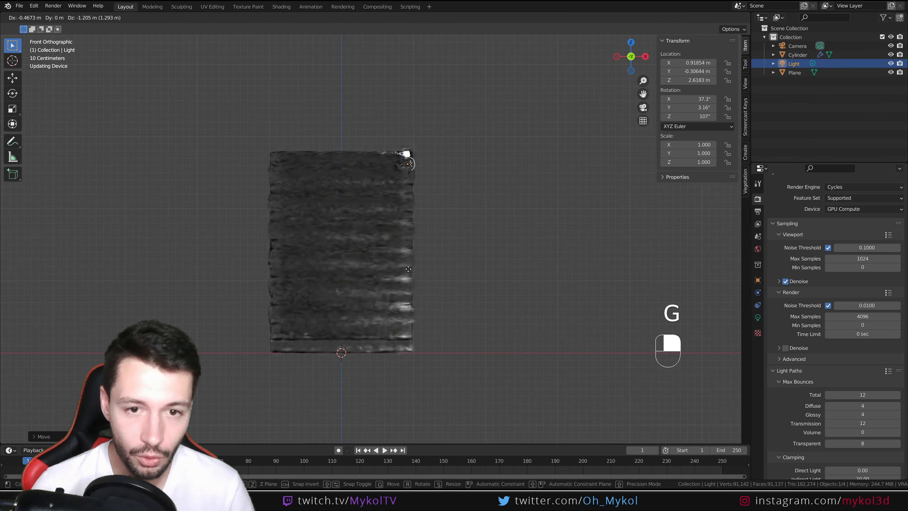
left_click(436, 216)
middle_click_drag(436, 217, 424, 269)
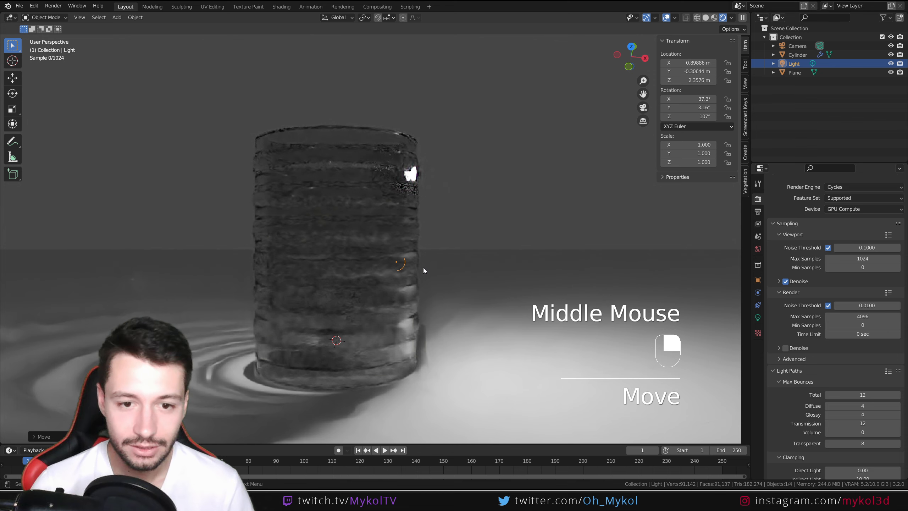
Move the light inside the glass, to about X 0.16 m, Y -0.43 m, Z 2.36 m
scroll(422, 268, "down", 3)
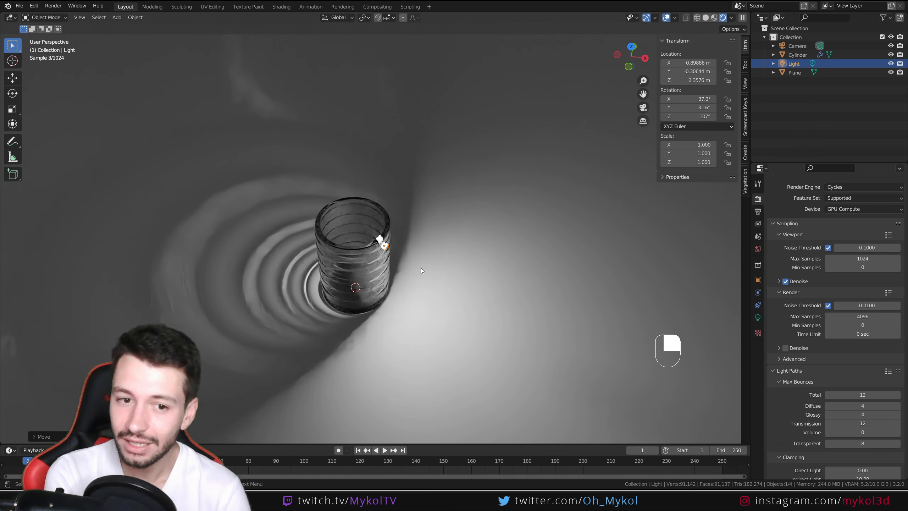
key("g")
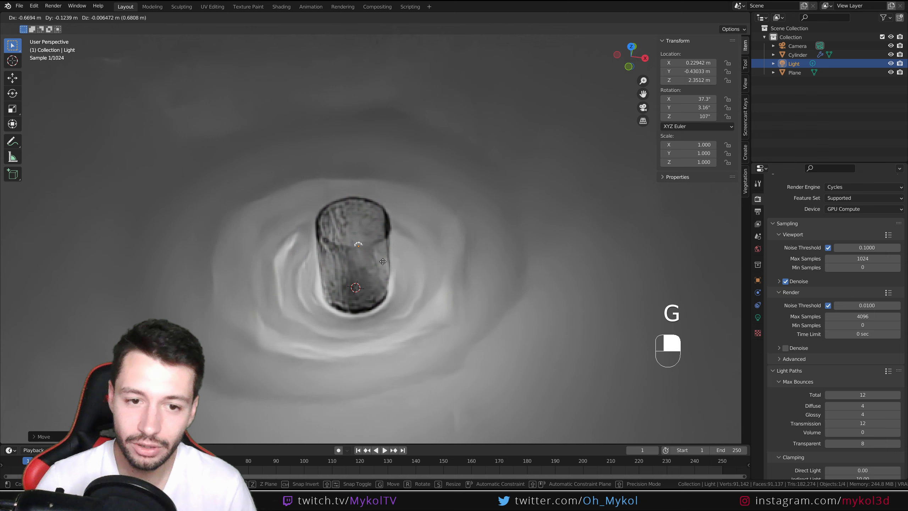
left_click(391, 268)
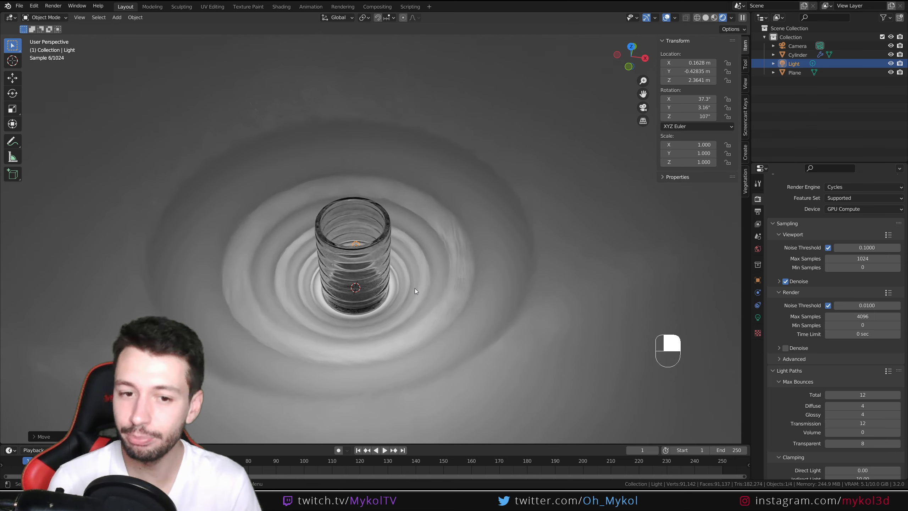
Move the light out of the glass and beside it, to about X 3.93 m, Y 1.23 m, Z 3.32 m
key("g")
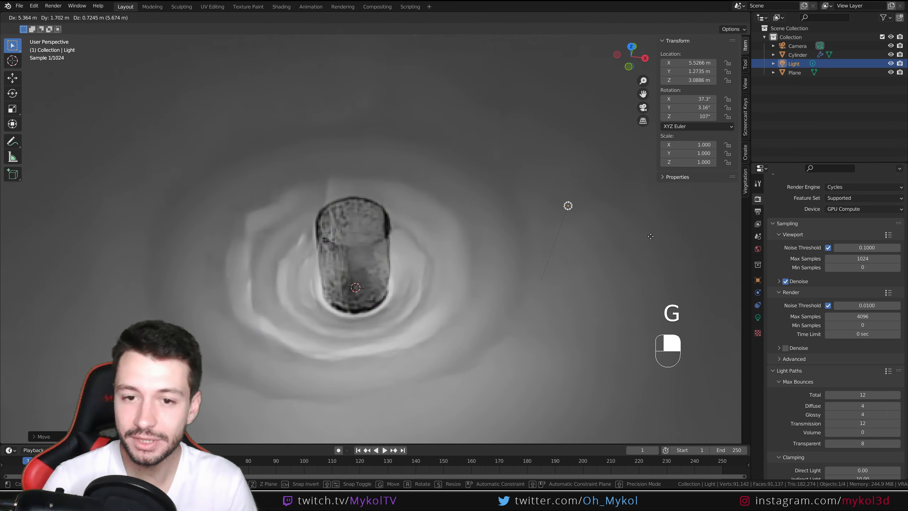
left_click(651, 236)
key("g")
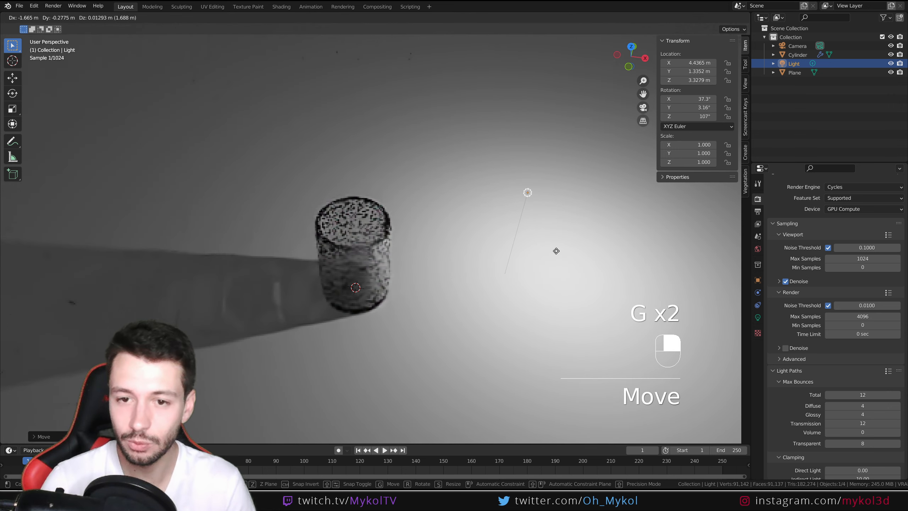
middle_click(495, 323)
middle_click_drag(496, 323, 465, 303)
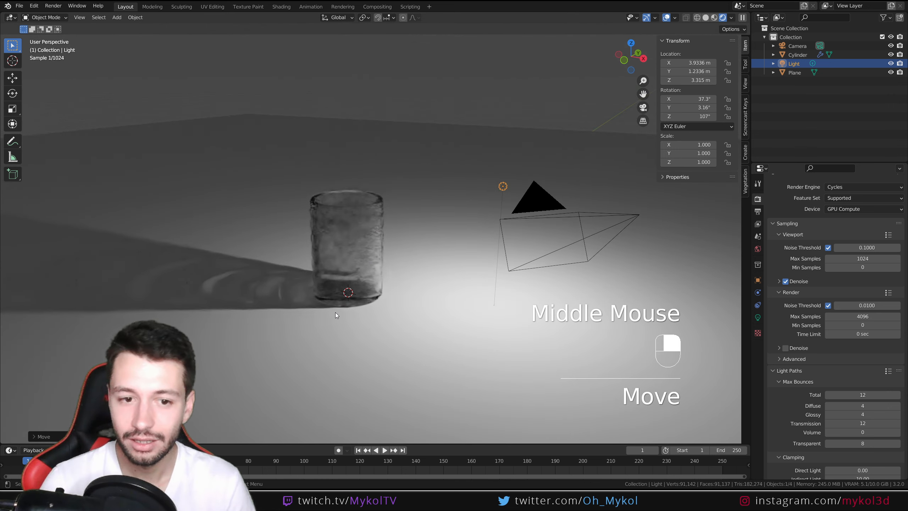
scroll(335, 312, "down", 2)
middle_click_drag(372, 282, 383, 306)
scroll(385, 282, "up", 3)
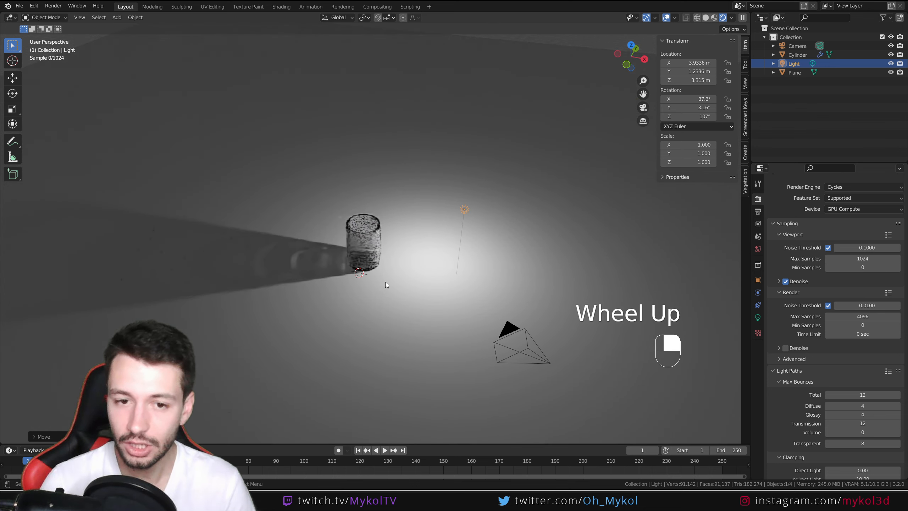
Raise the light beside the glass to about X 4.04 m, Z 5.17 m, keeping its Y position
left_click(756, 318)
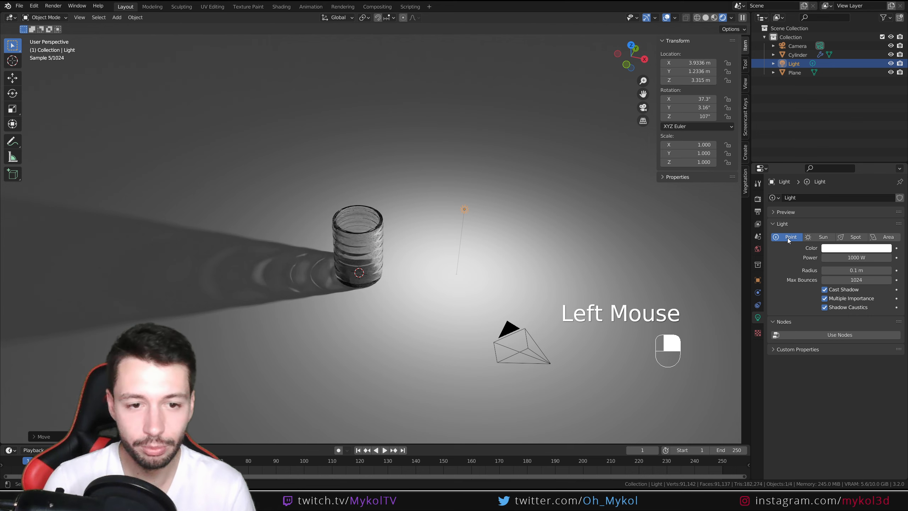
key("KP_1")
key("g")
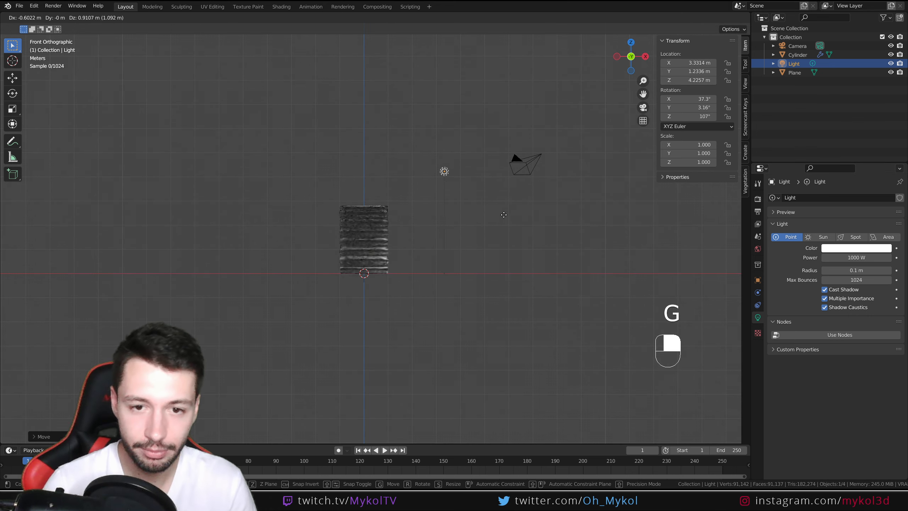
left_click(516, 196)
middle_click_drag(516, 197, 482, 287)
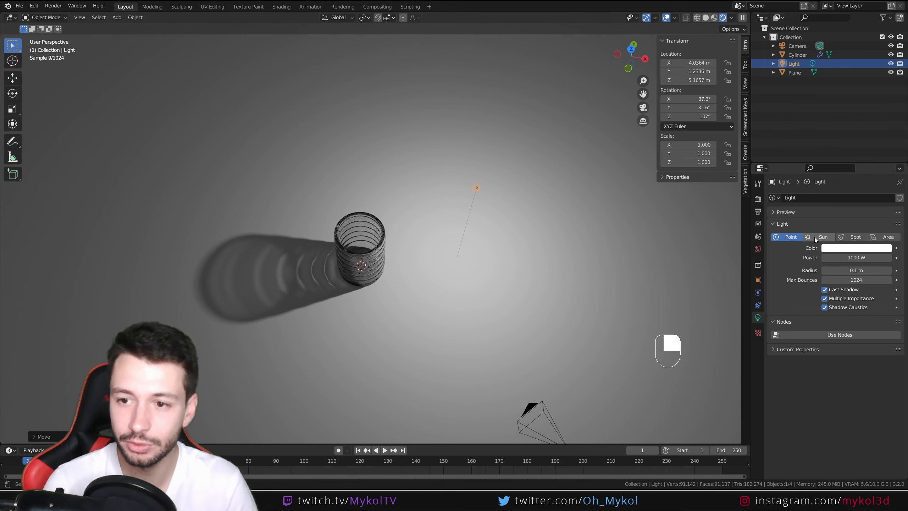
Try the Spot type for the light and switch it to Area
left_click(853, 237)
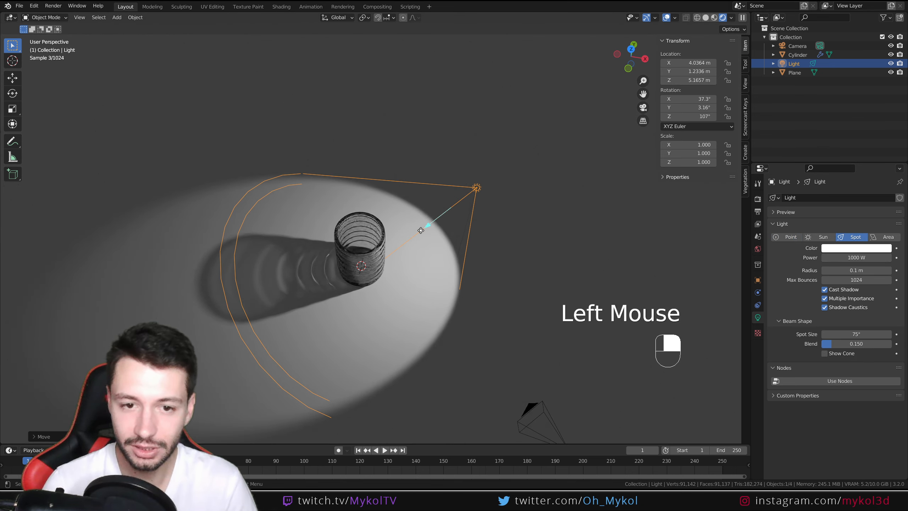
left_click(887, 238)
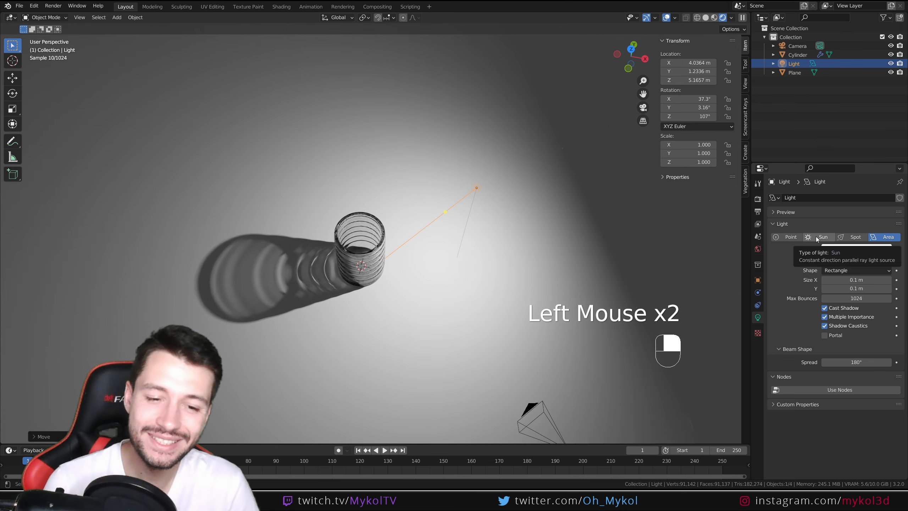
Try the Sun type for the light with a strength of 1
left_click(817, 238)
left_click(858, 258)
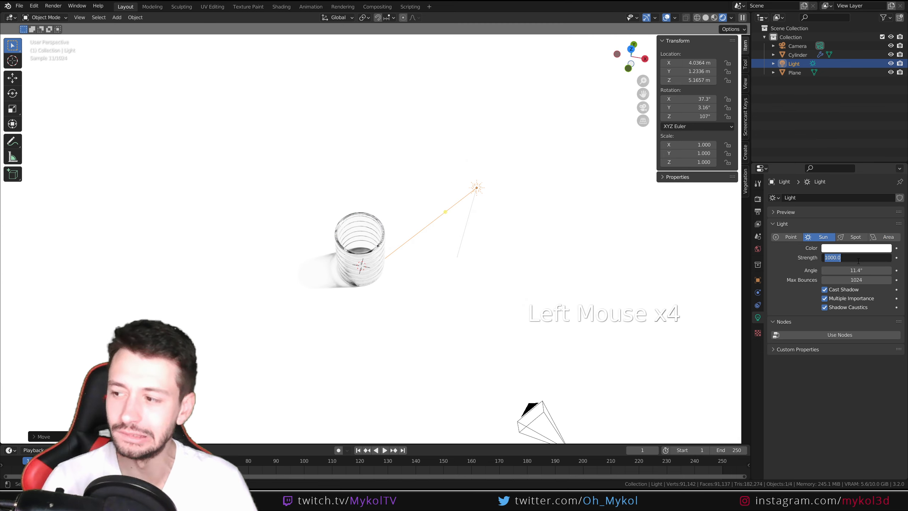
type("1")
key("Return")
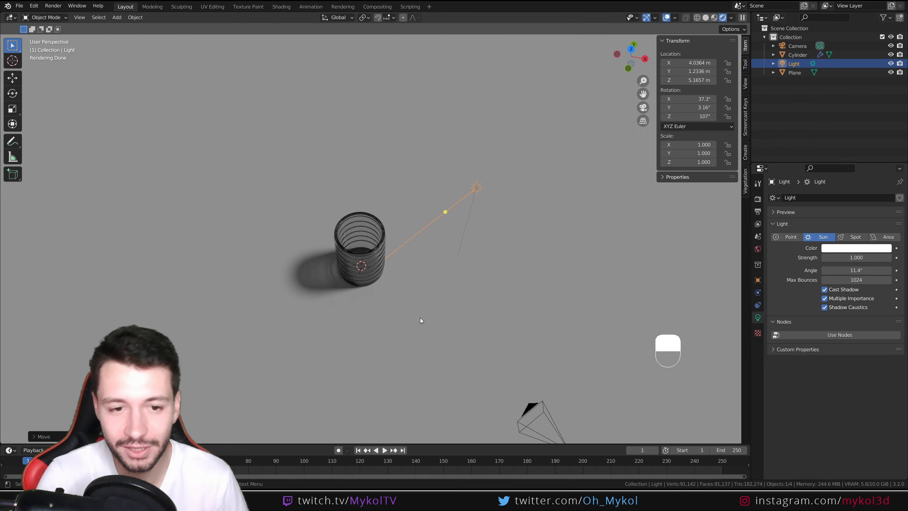
Try the Point type for the light, switch it back to Area and set its power to 3000 W
left_click(790, 238)
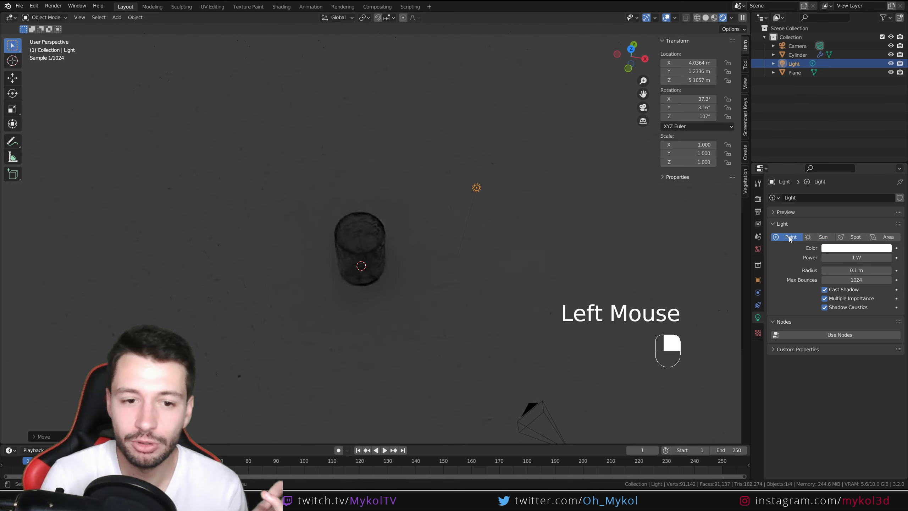
double_click(862, 258)
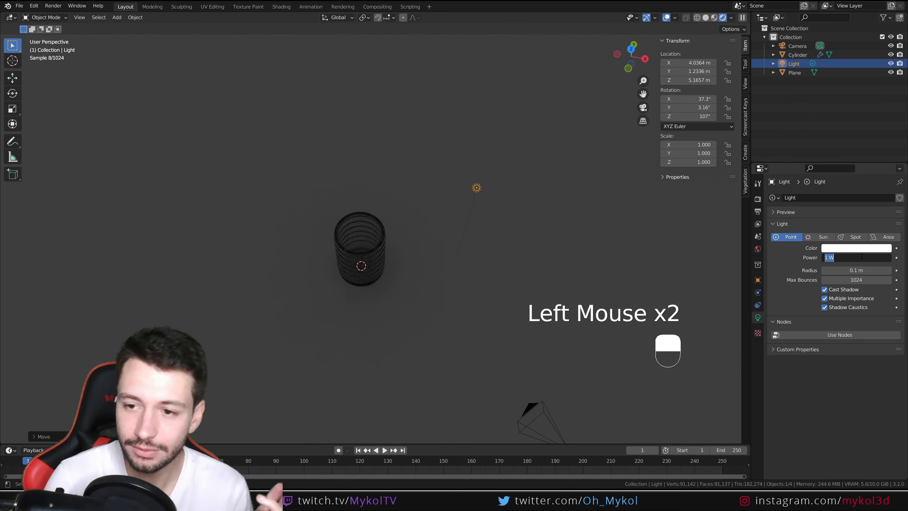
left_click(888, 238)
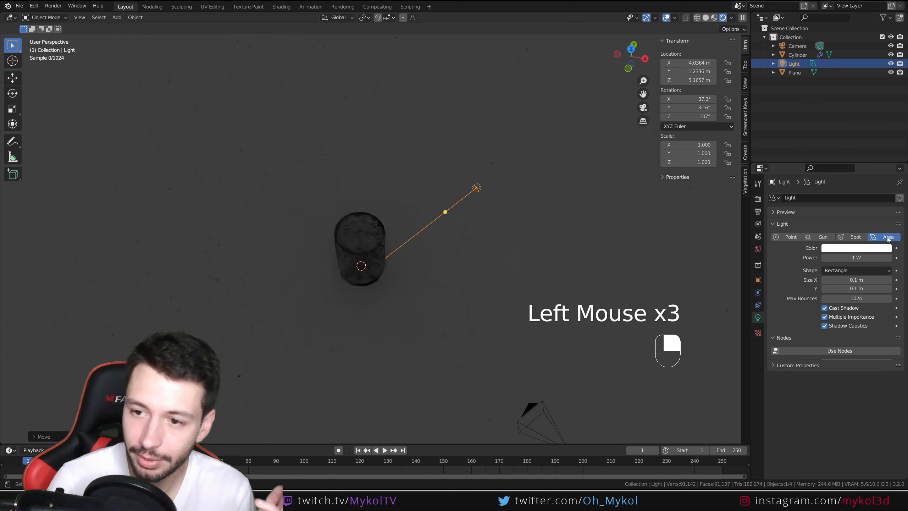
left_click(851, 257)
type("3000")
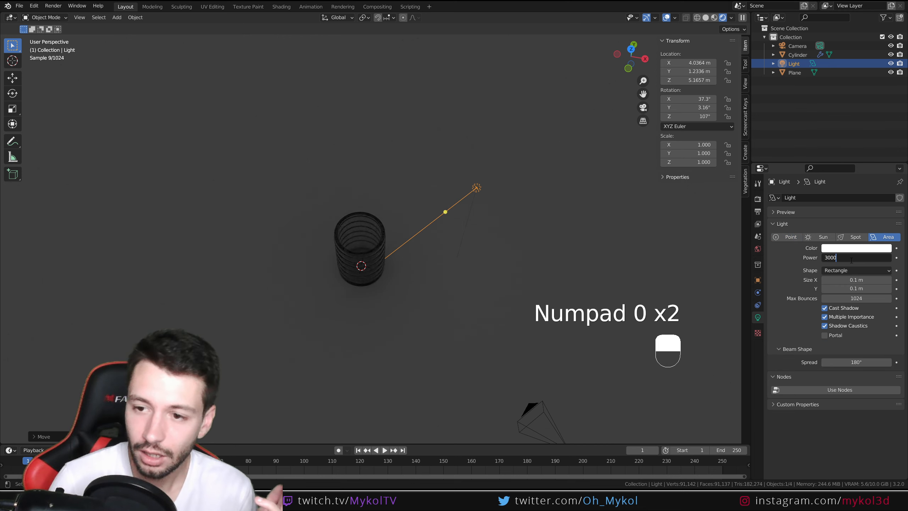
key("Return")
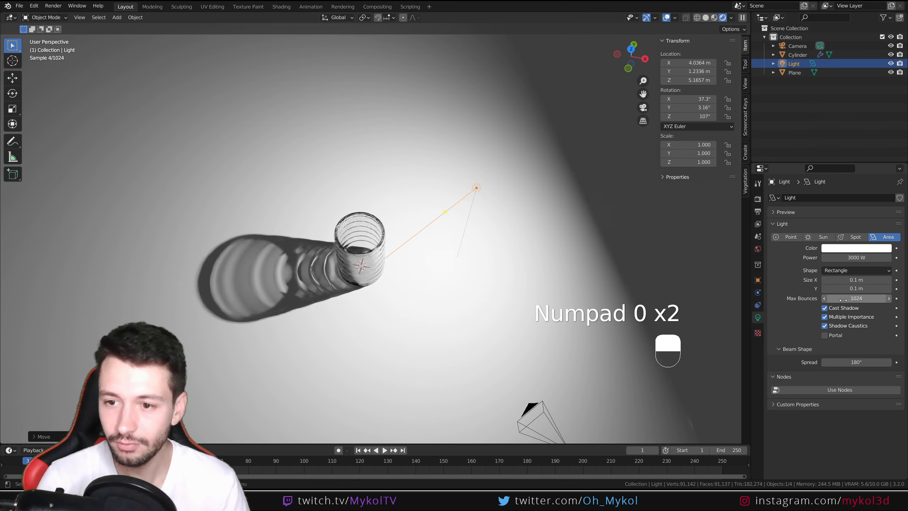
Scale the area light down to about 0.085 on all axes
key("s")
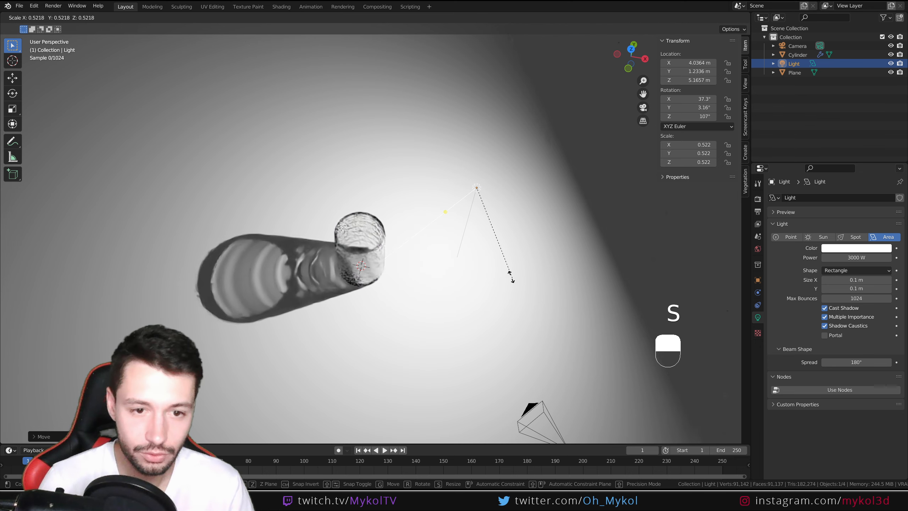
left_click(491, 227)
key("s")
right_click(579, 317)
key("s")
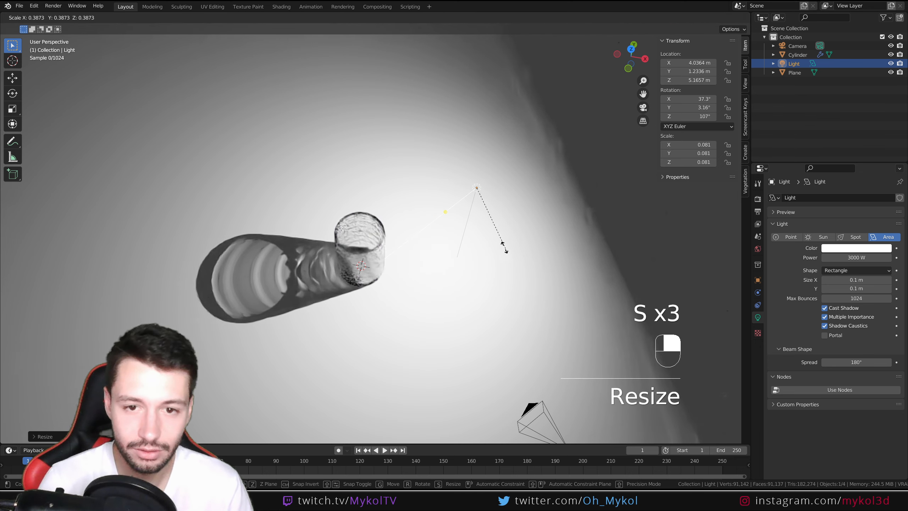
left_click(487, 215)
key("s")
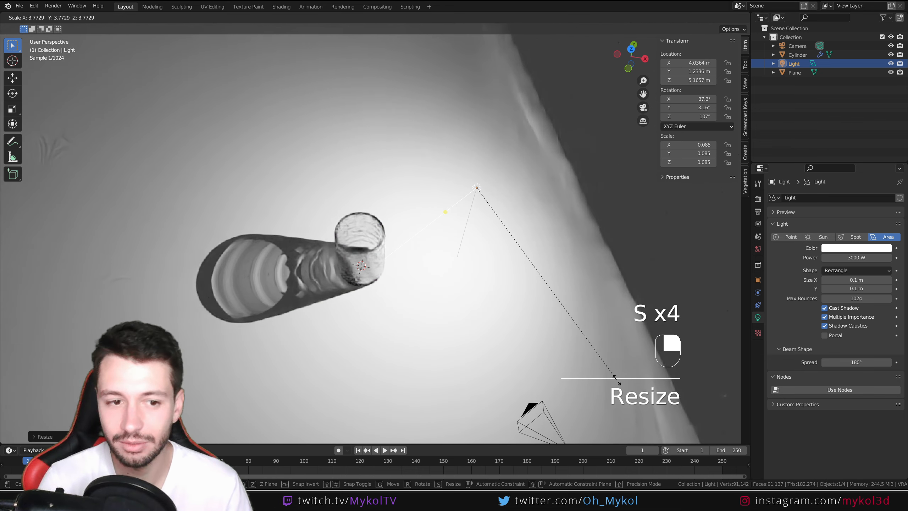
left_click(609, 375)
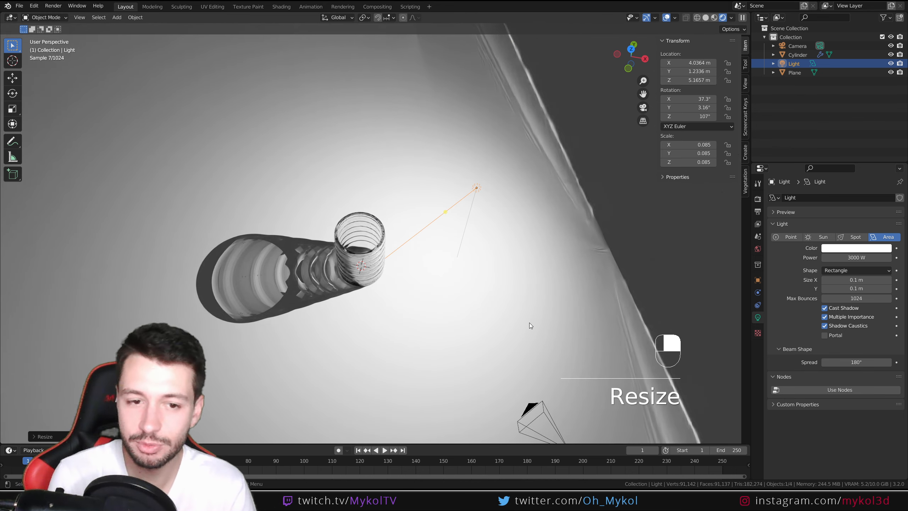
Change the light's type to Point and examine the glass's shadow from a lower angle
left_click(789, 237)
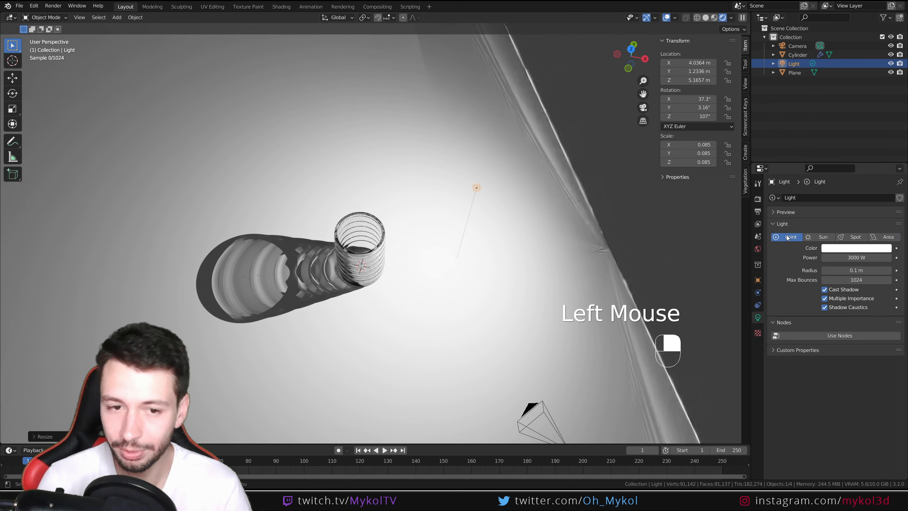
middle_click(428, 328)
middle_click_drag(428, 328, 428, 303)
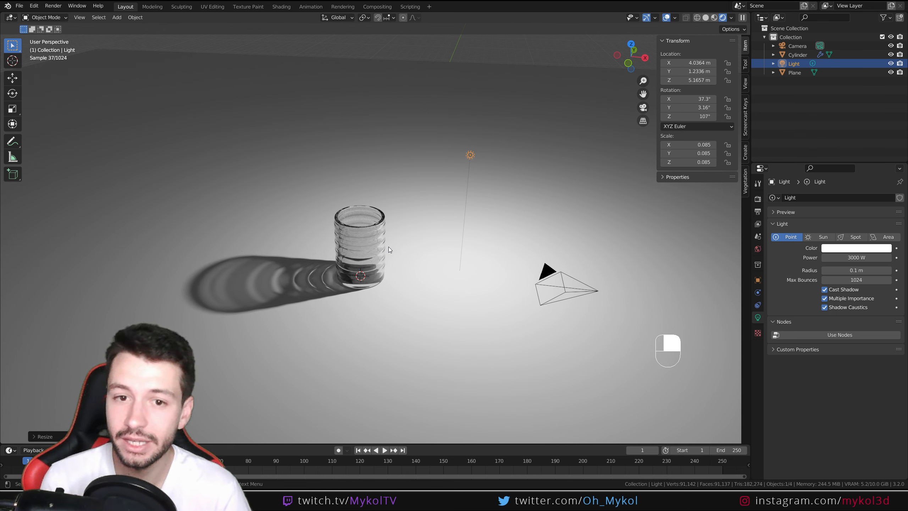
Switch to solid shading and delete the ribbed glass
left_click(707, 18)
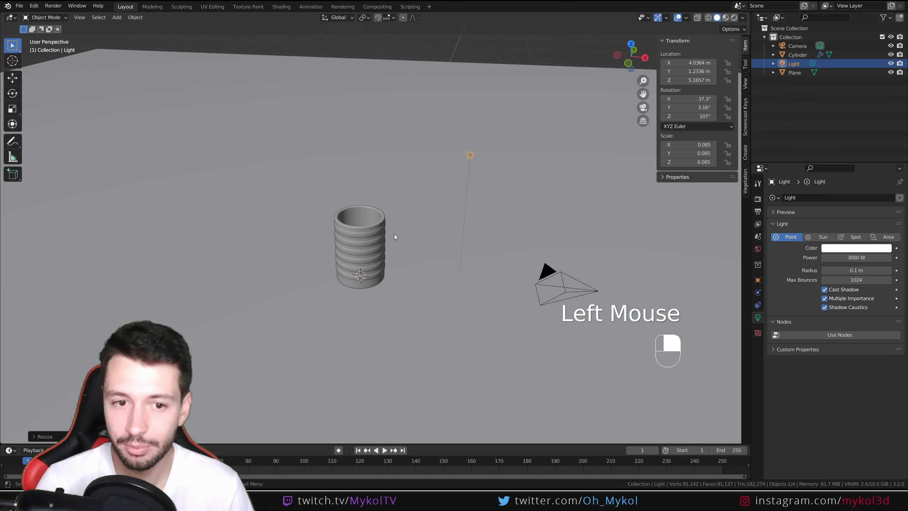
left_click(373, 254)
scroll(411, 203, "down", 2)
key("Delete")
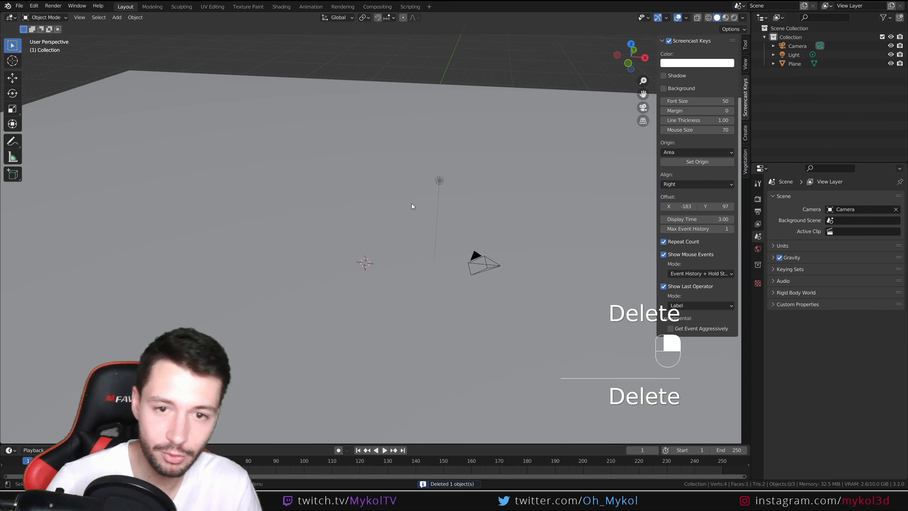
Raise the point light straight up along Z to about 11.64 m
left_click(440, 182)
key("g")
key("z")
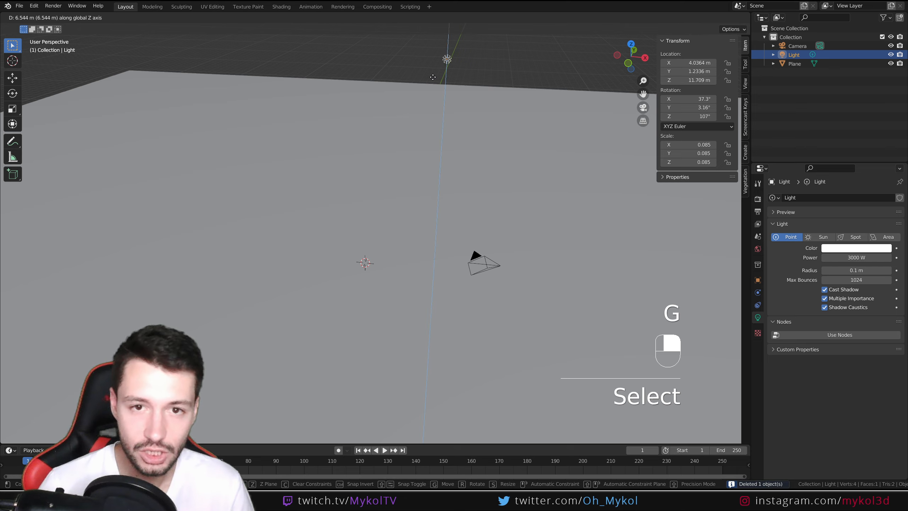
left_click(446, 77)
middle_click_drag(423, 209, 438, 205)
scroll(438, 205, "down", 2)
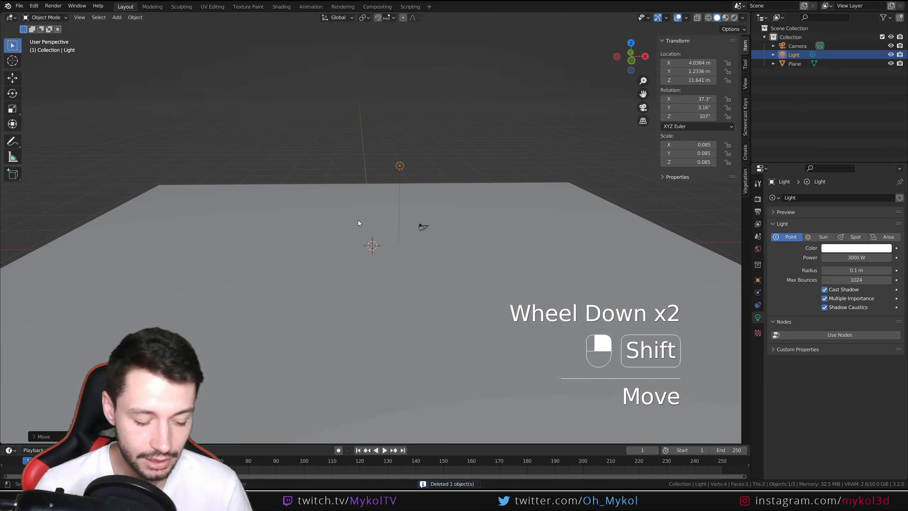
Add a second plane scaled to about 33.3 and raise it to about Z 5.18 m, above the floor
key("shift+a")
left_click(389, 222)
key("s")
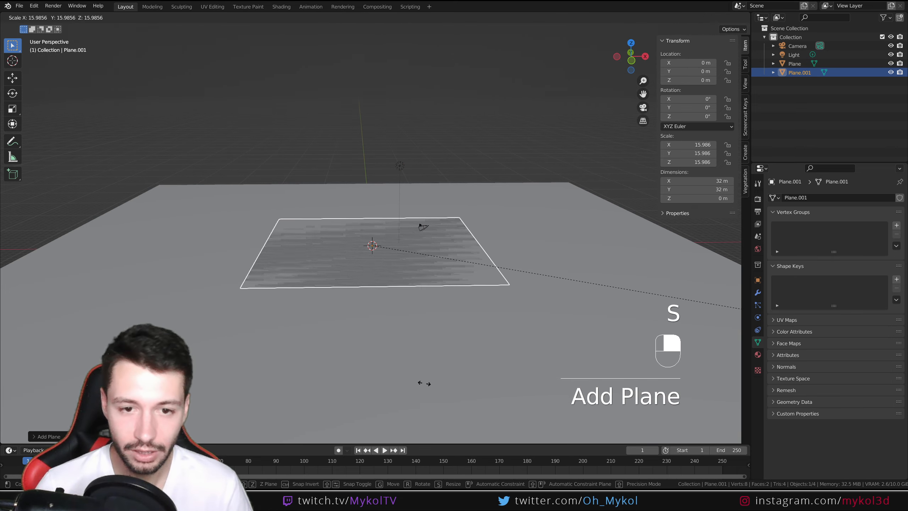
left_click(557, 416)
key("g")
key("z")
left_click(436, 352)
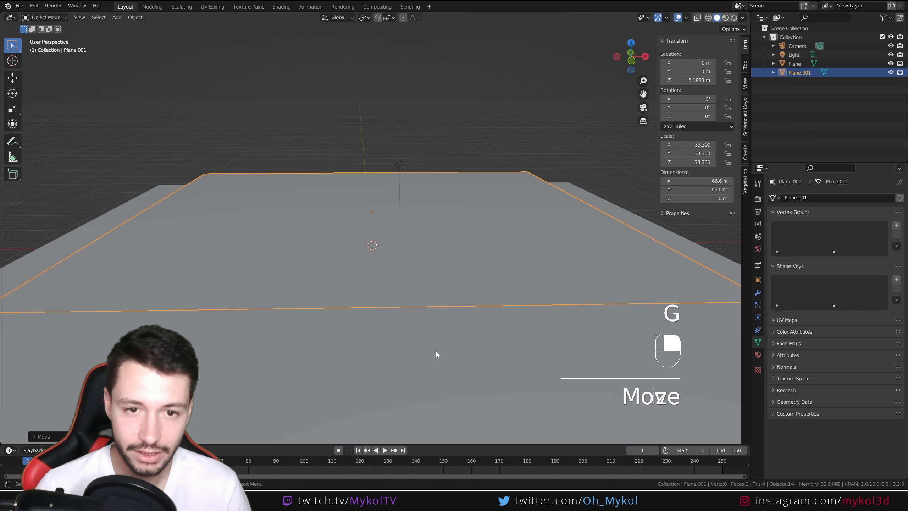
Subdivide the raised plane's mesh four times
key("Tab")
right_click(441, 239)
right_click(418, 250)
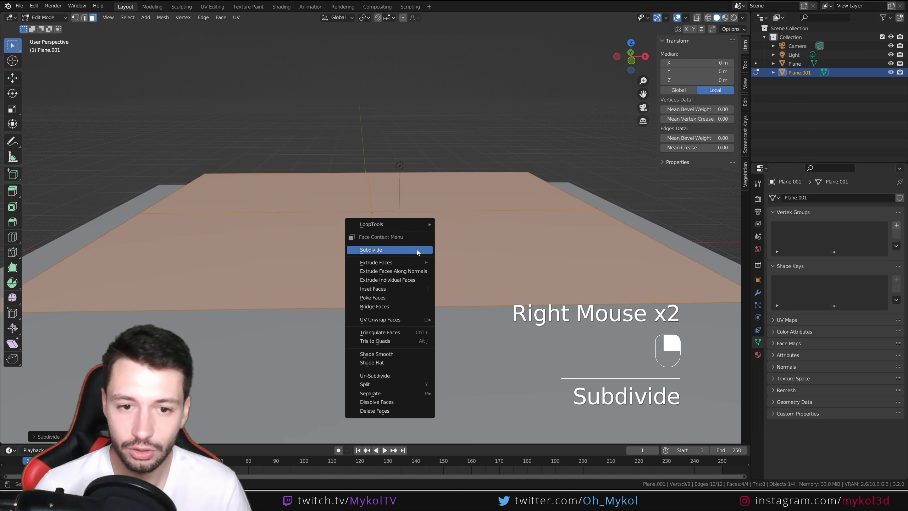
right_click(418, 251)
right_click(417, 250)
key("Tab")
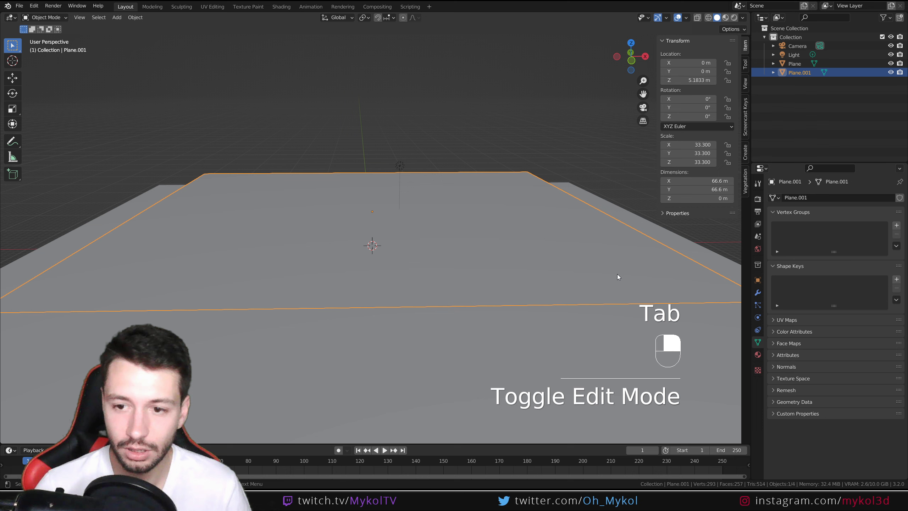
Add a Subdivision Surface modifier and a Displace modifier with a new texture to the raised plane
left_click(758, 293)
left_click(811, 198)
left_click(691, 346)
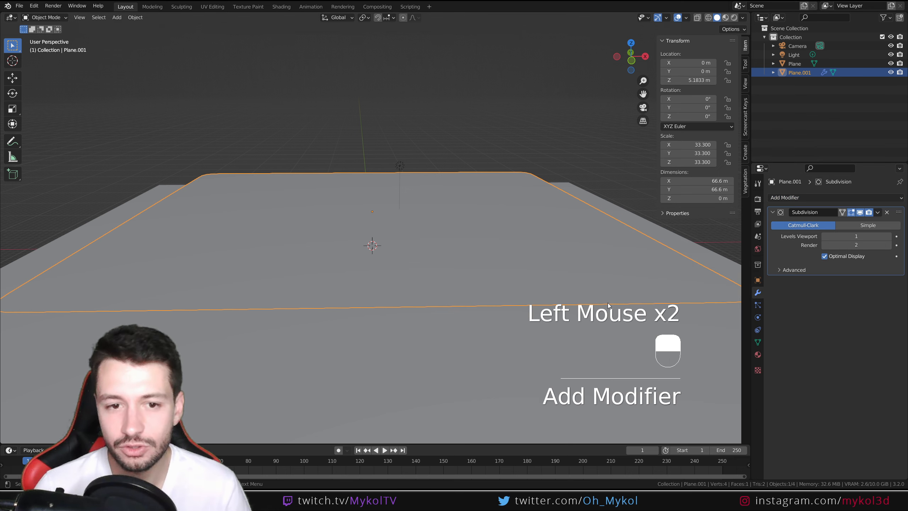
left_click(801, 198)
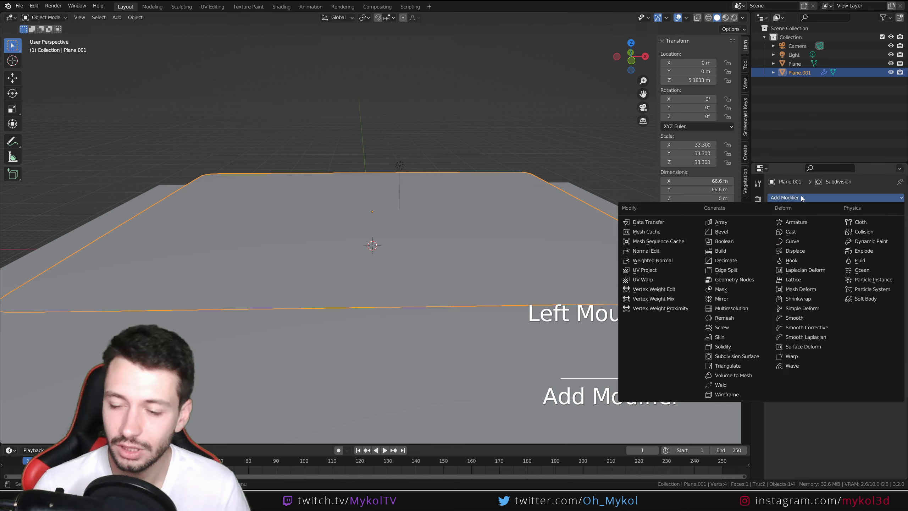
left_click(796, 251)
left_click(843, 295)
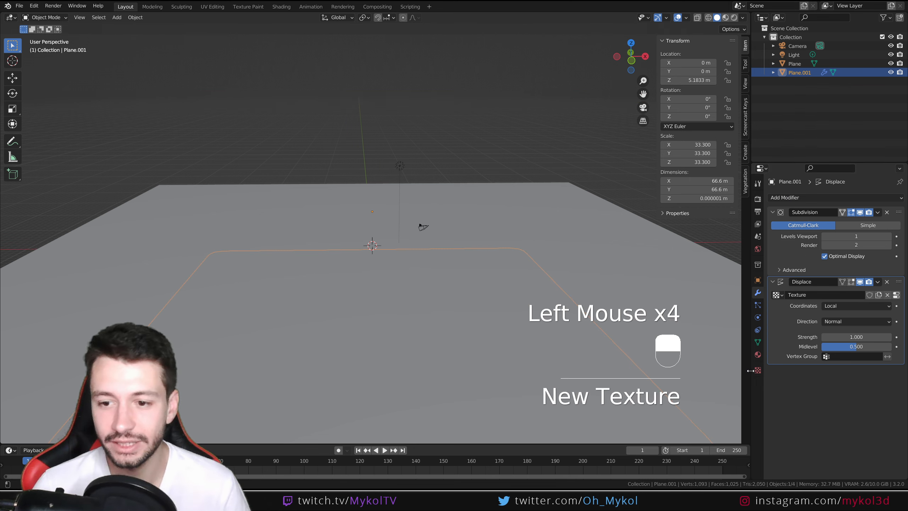
Set the displacement texture's type to Clouds and the Displace strength to 0.1
left_click(758, 370)
left_click(824, 222)
left_click(828, 255)
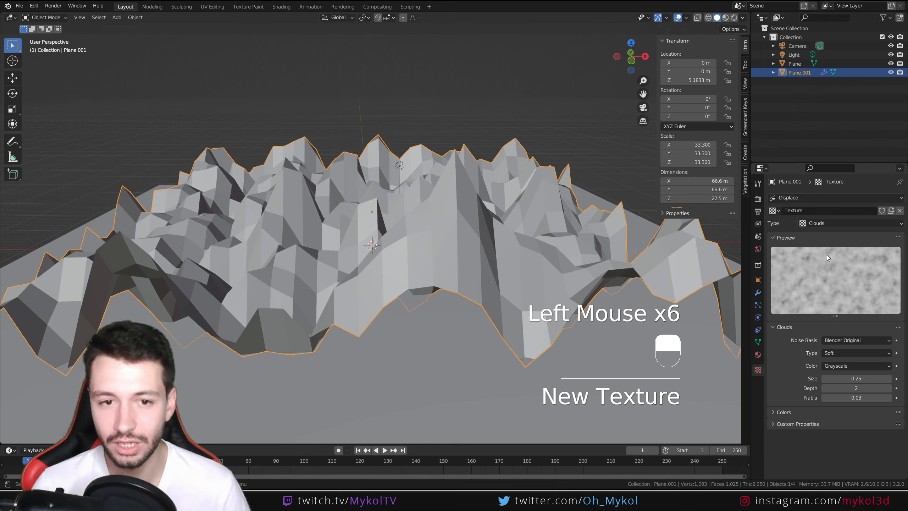
mouse_move(856, 379)
left_mouse_down()
mouse_move(883, 378)
mouse_move(835, 378)
mouse_move(855, 379)
left_mouse_up()
left_click(758, 292)
left_click_drag(851, 337, 828, 337)
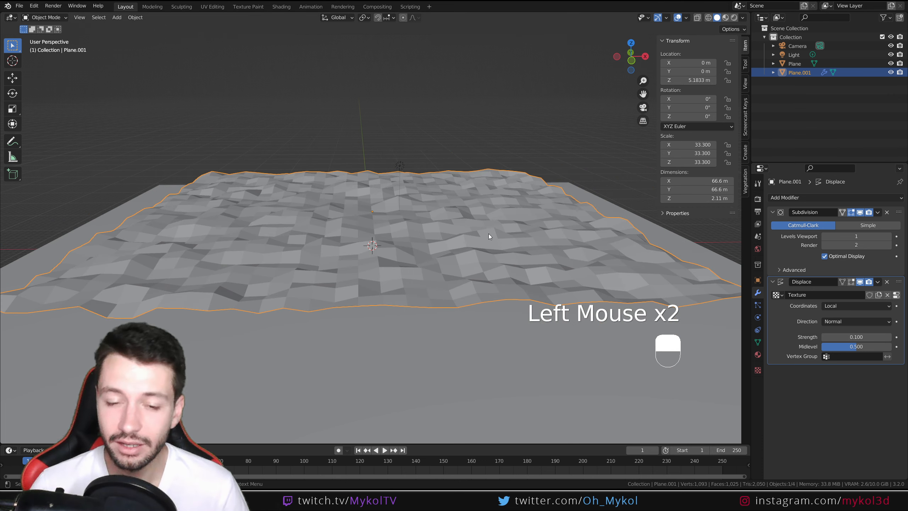
Shade the displaced plane smooth and add a second Subdivision Surface modifier after Displace
right_click(476, 229)
left_click(464, 228)
left_click(790, 197)
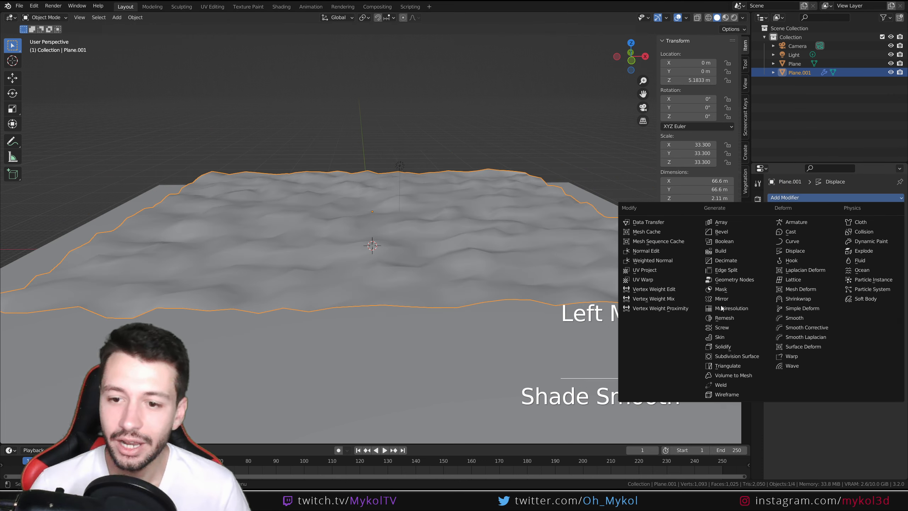
left_click(744, 357)
Add a Plain Axes empty at the world origin
middle_click_drag(530, 294, 497, 218)
key("shift+a")
mouse_move(475, 305)
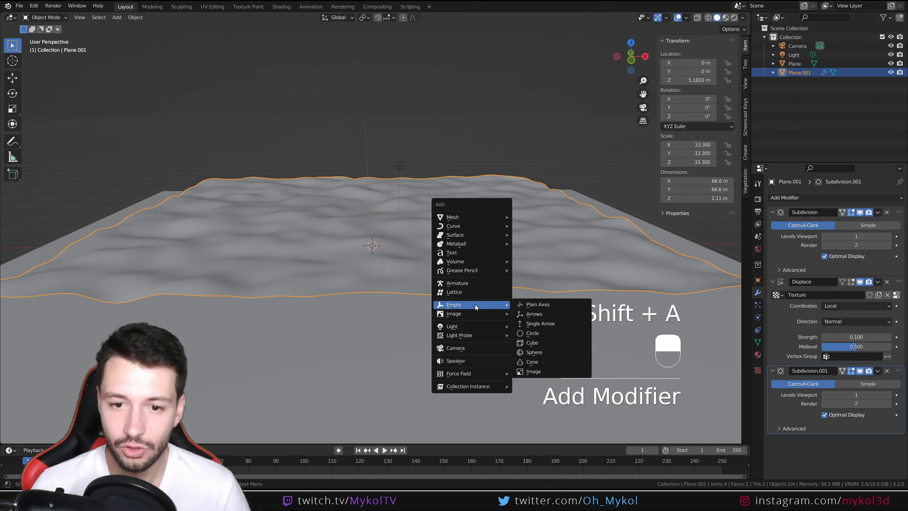
left_click(555, 308)
middle_click_drag(413, 254, 411, 247)
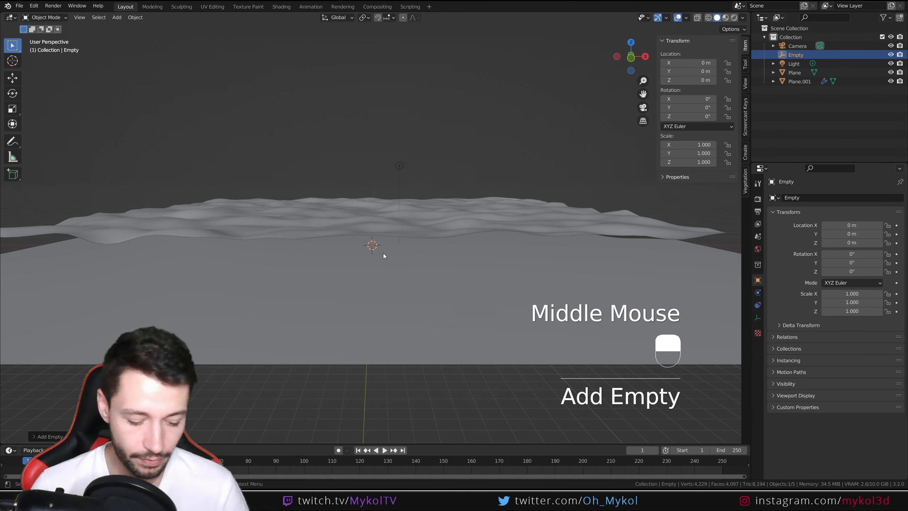
Raise the empty along Z above the wavy plane, to about 15.92 m
key("g")
key("y")
key("z")
left_click(381, 135)
middle_click_drag(381, 151, 381, 161)
Try moving the empty along X and scaling it to test its effect on the waves
left_click(371, 135)
key("g")
key("x")
right_click(472, 204)
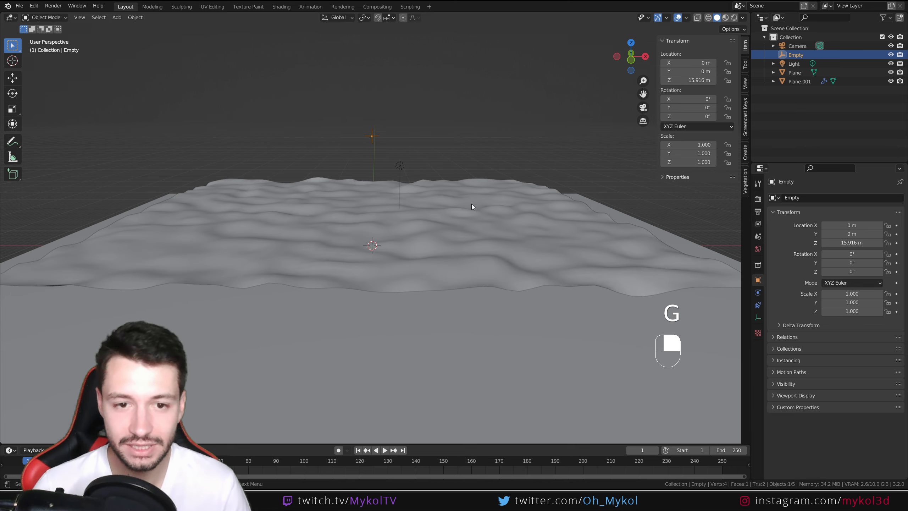
key("s")
key("s")
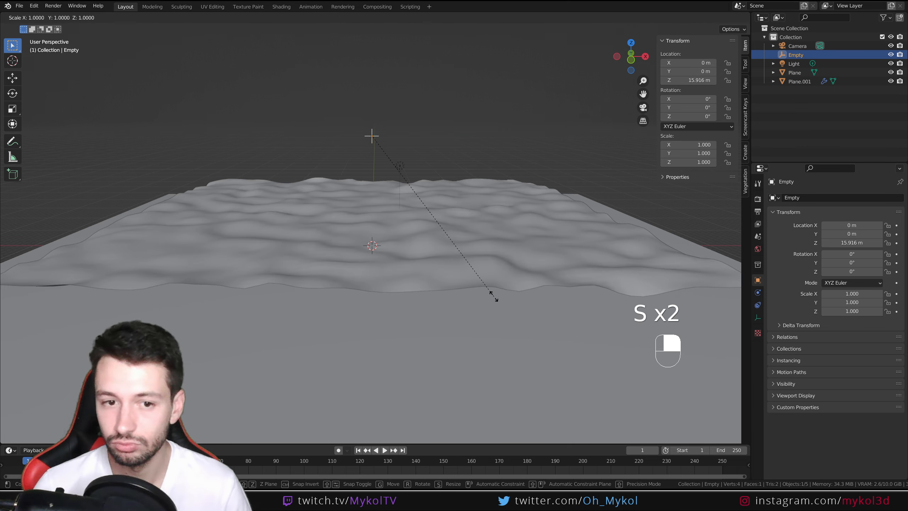
right_click(494, 295)
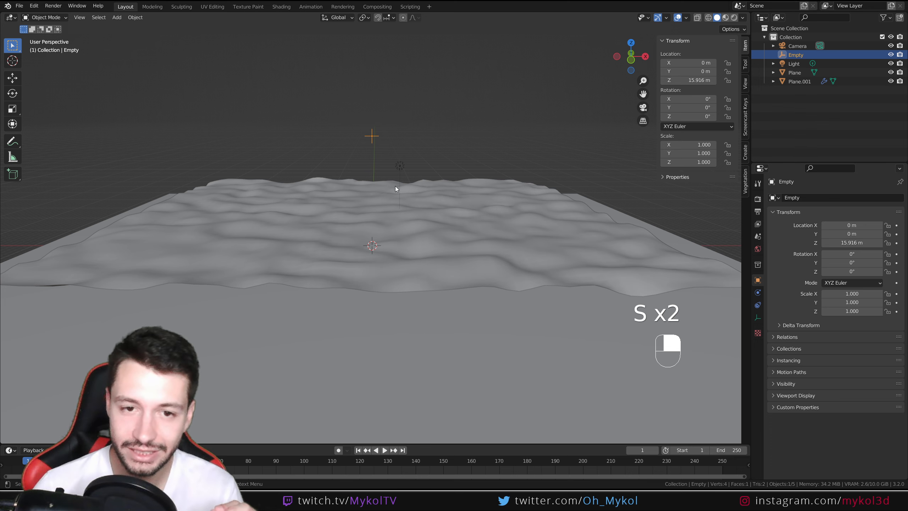
Show the rendered view and assign the existing Material.001 to the wavy plane
left_click(735, 18)
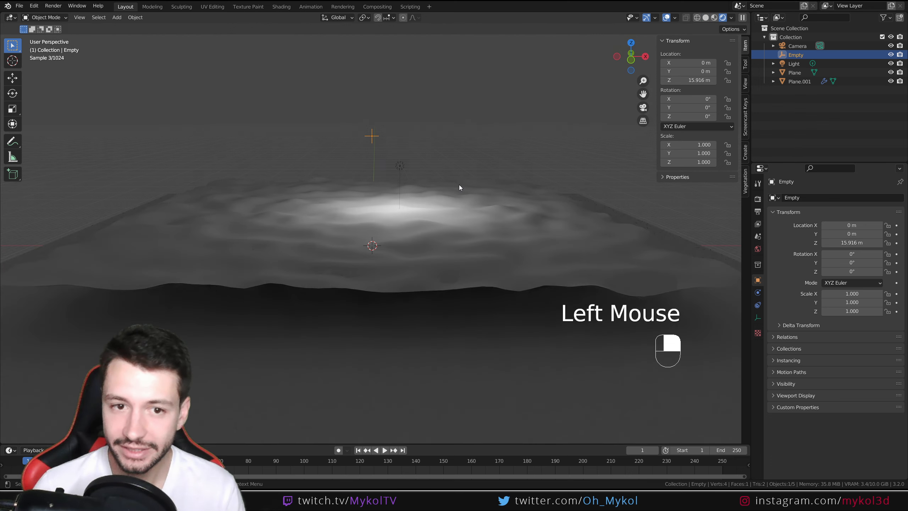
left_click(505, 214)
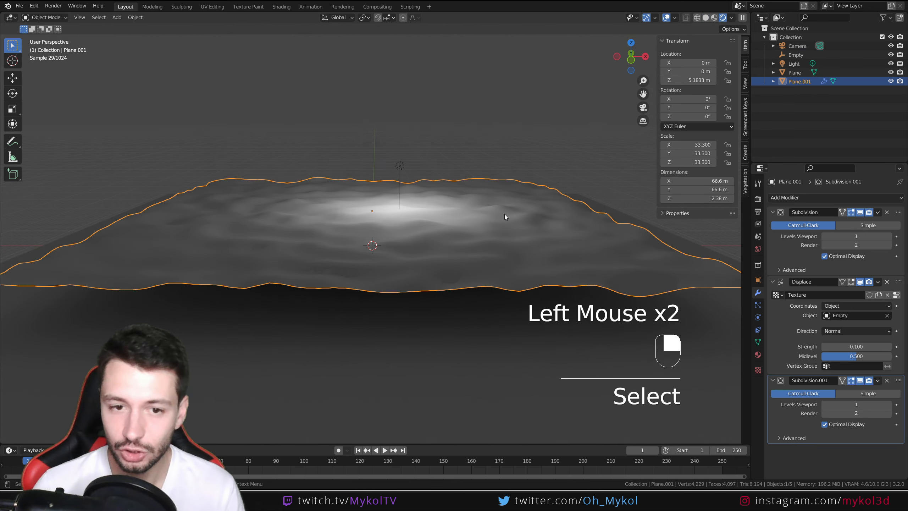
left_click(758, 355)
left_click(773, 235)
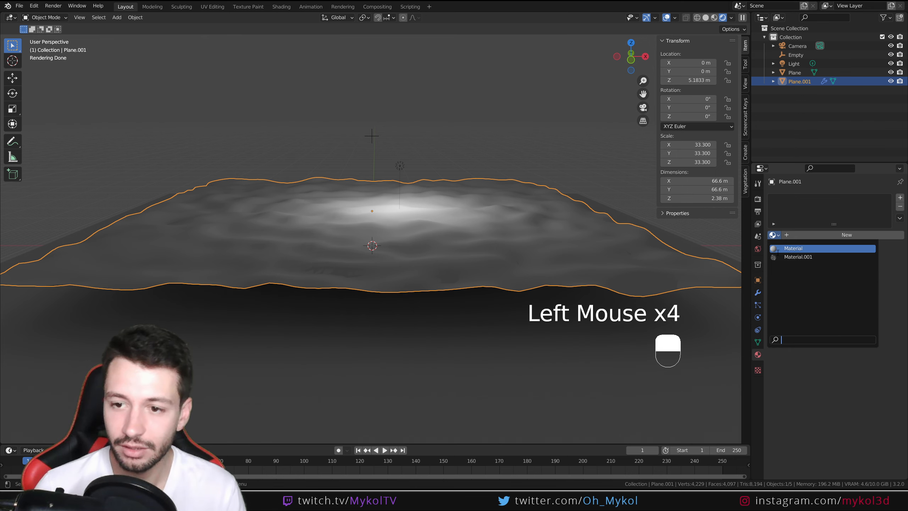
left_click(798, 253)
middle_click_drag(454, 305, 426, 251)
Enable Cast Shadow Caustics in the wavy plane's object shading settings
left_click(759, 281)
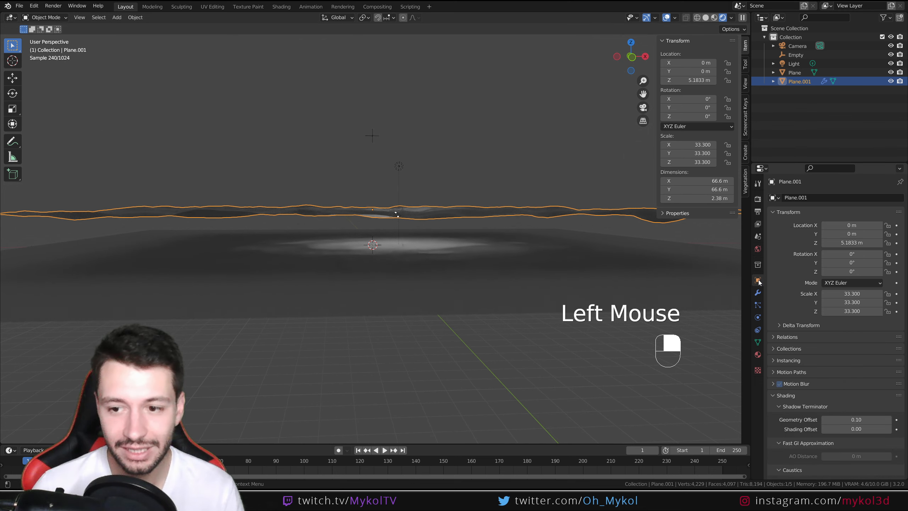
scroll(780, 421, "down", 2)
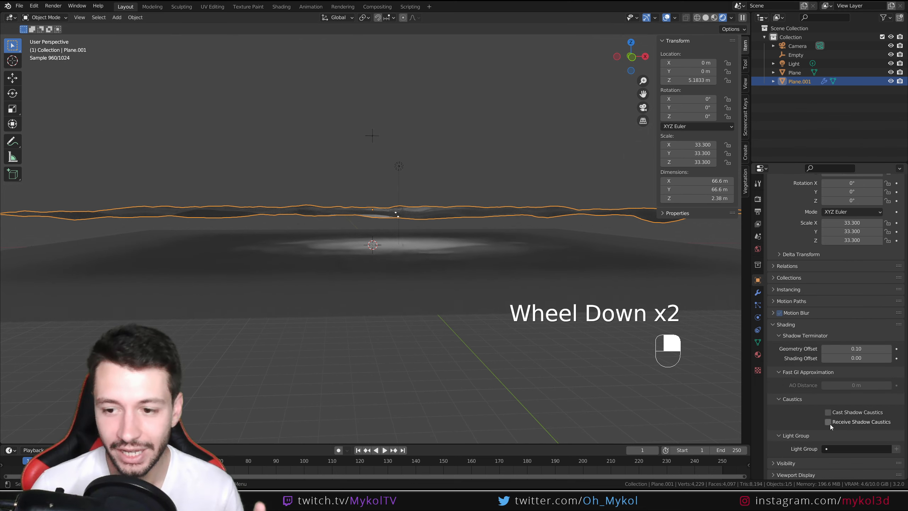
left_click(828, 412)
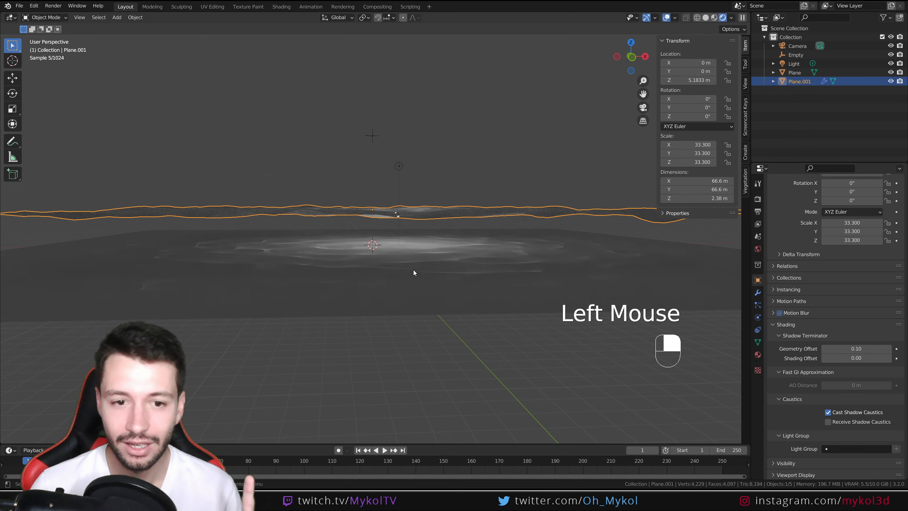
Examine the caustics cast on the floor beneath the wavy plane from several distances and angles
middle_click_drag(463, 270, 479, 252)
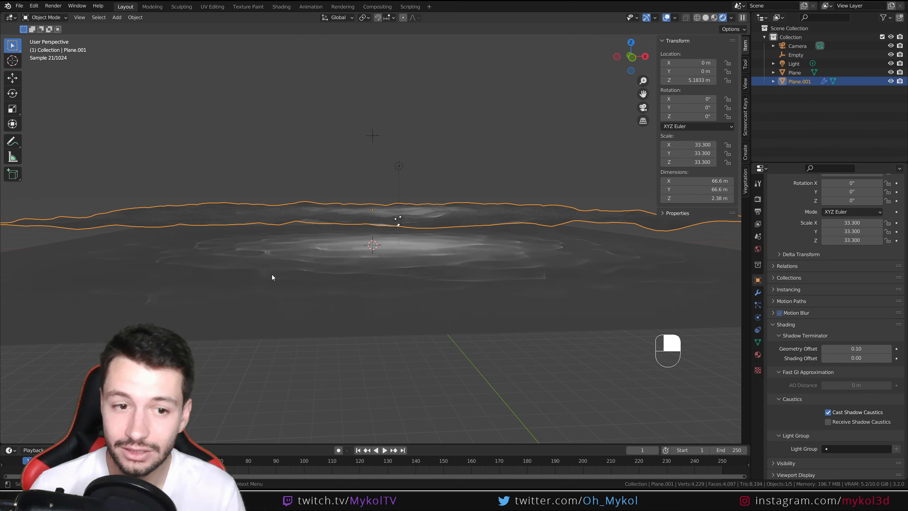
scroll(363, 287, "up", 2)
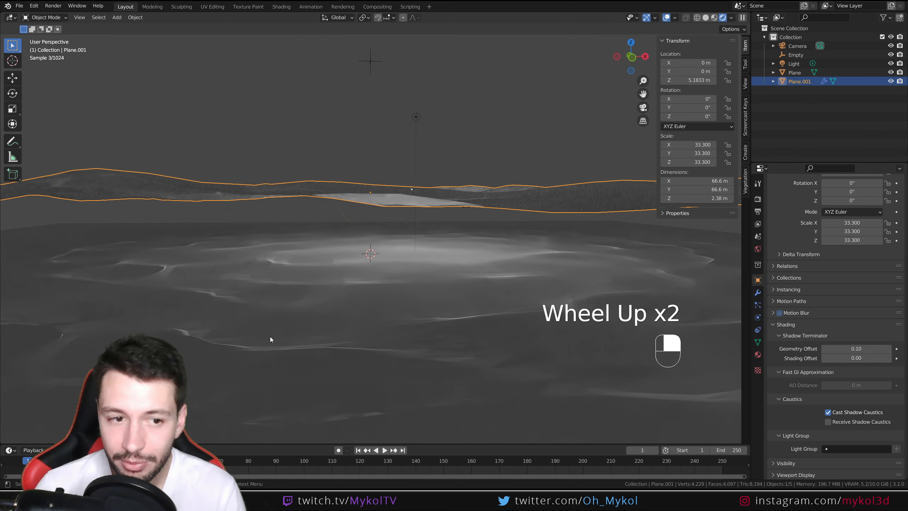
scroll(424, 254, "down", 1)
middle_click_drag(425, 255, 492, 230)
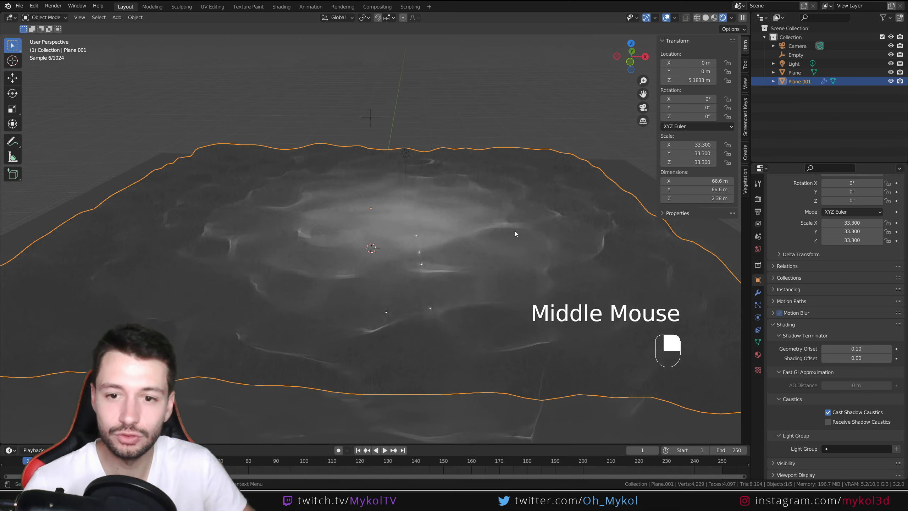
scroll(475, 284, "down", 2)
middle_click_drag(475, 285, 493, 263)
scroll(479, 284, "up", 1)
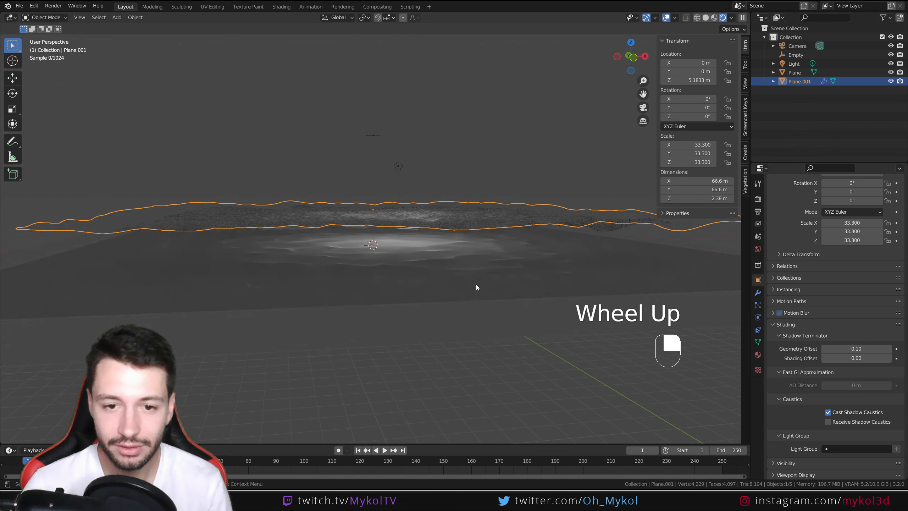
Try scaling the wavy plane along global Z by about 3.67 to test stronger waves on the caustics
key("s")
key("z")
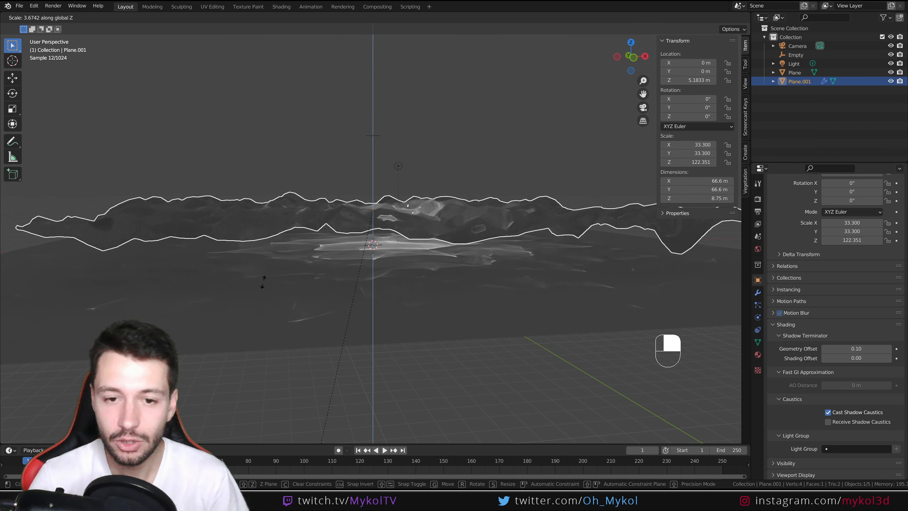
key("Escape")
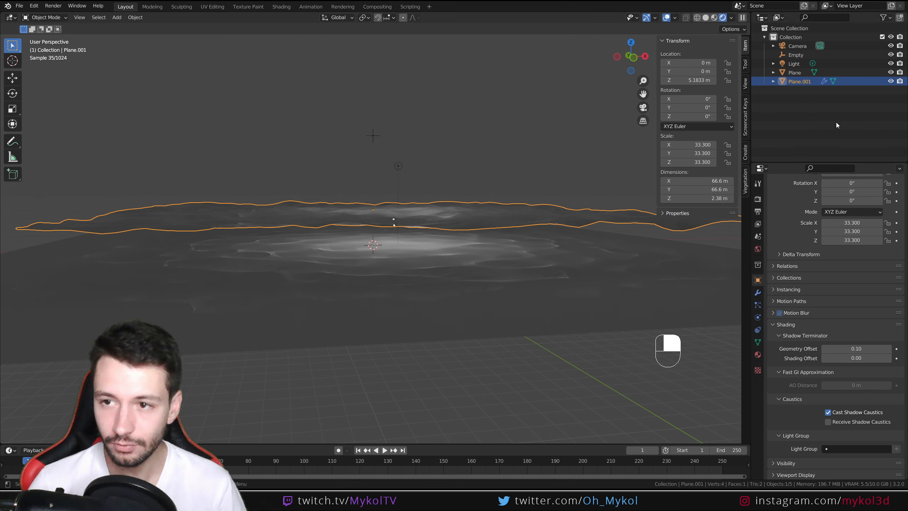
Change the point light to a Sun with a strength of 1
left_click(460, 200)
left_click(460, 200)
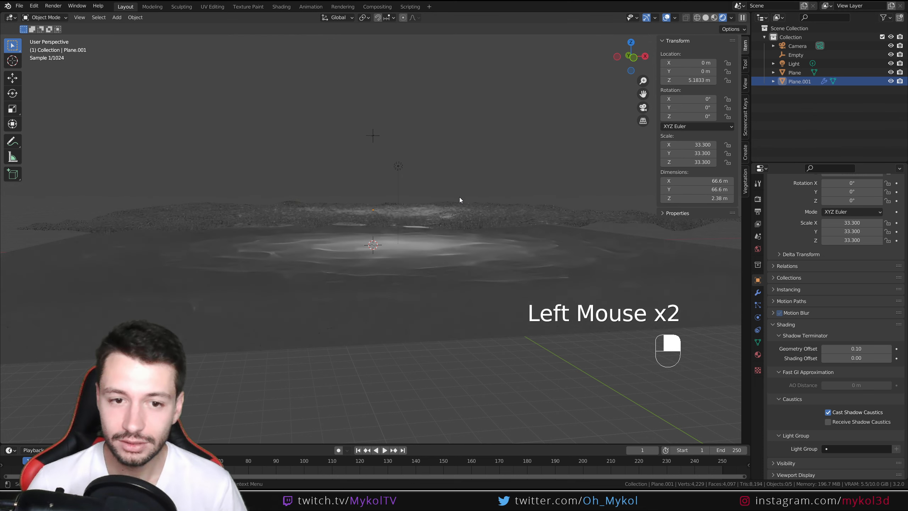
left_click(374, 136)
left_click(407, 166)
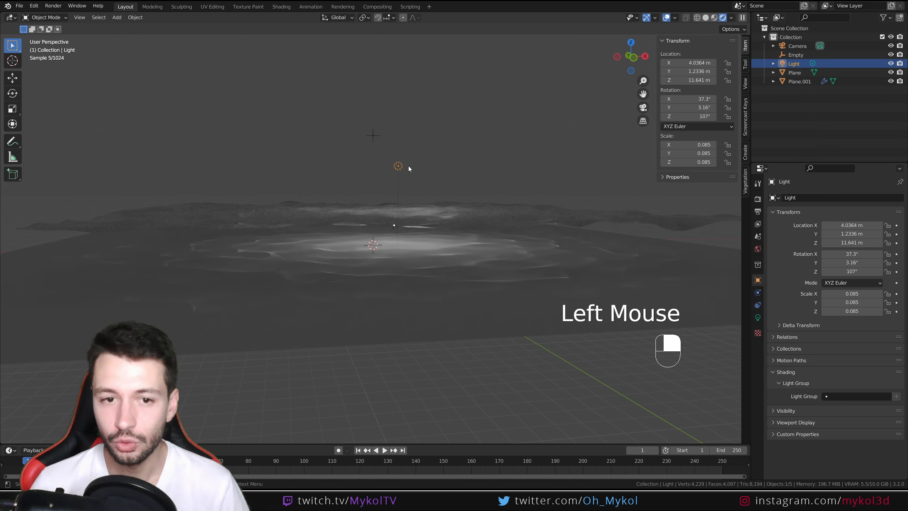
left_click(758, 318)
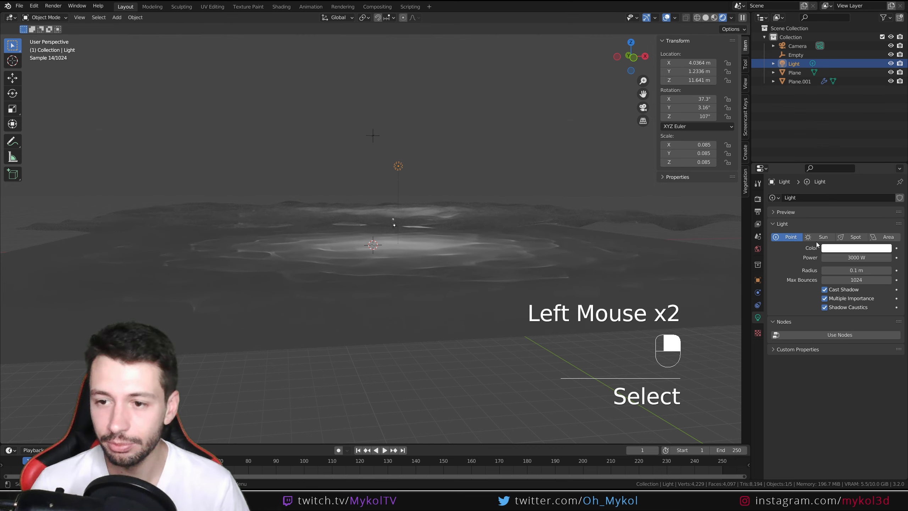
left_click(820, 238)
left_click(862, 257)
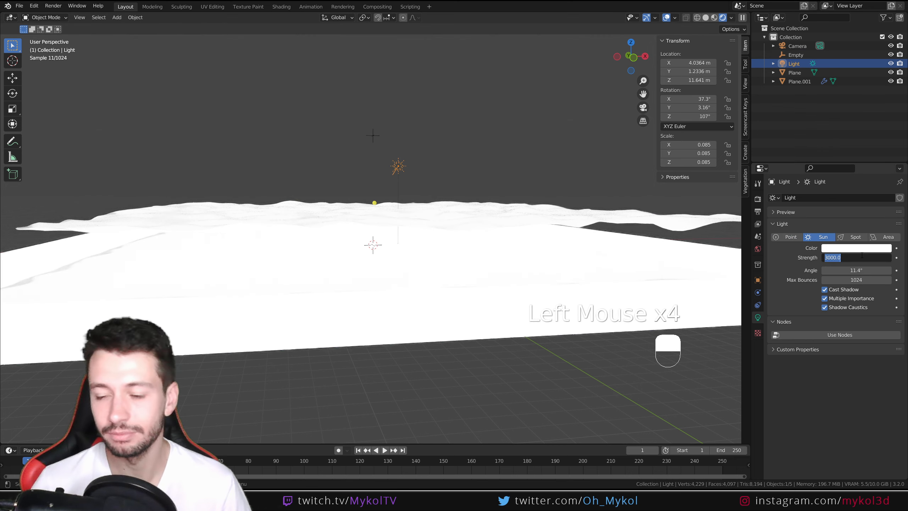
key("Return")
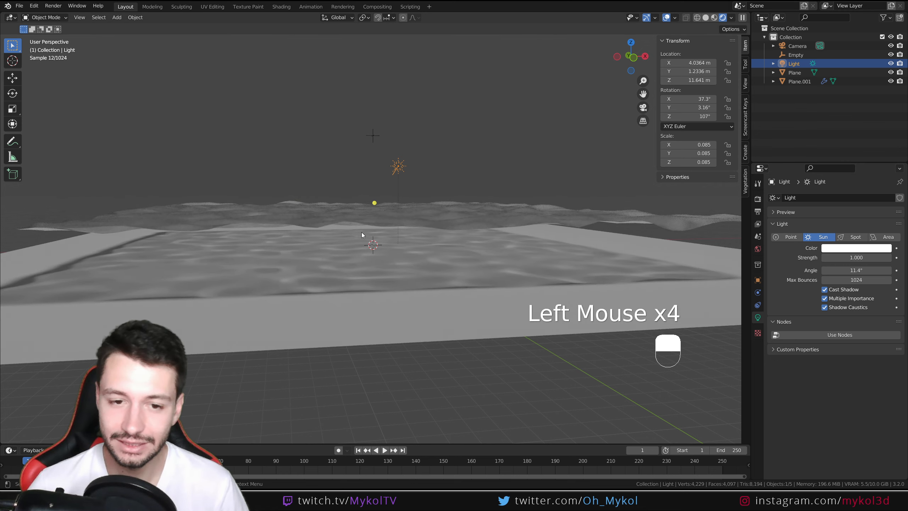
Raise the wavy plane along Z to about 6.79 m and check the caustics on the floor
scroll(394, 291, "up", 1)
scroll(396, 296, "up", 1)
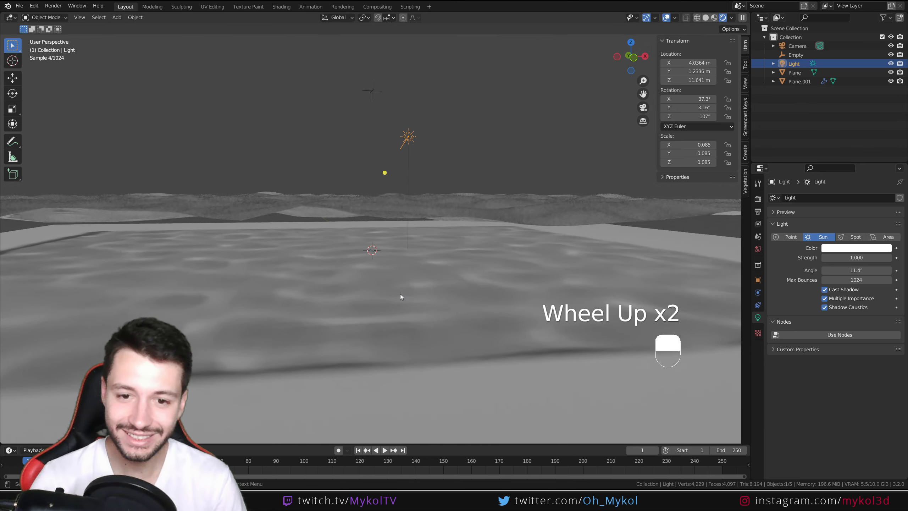
left_click(427, 206)
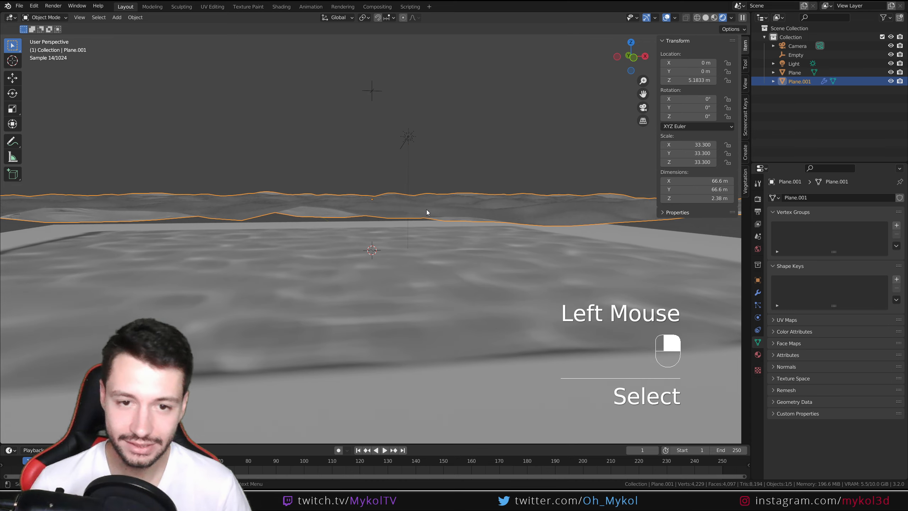
key("g")
left_click(411, 182)
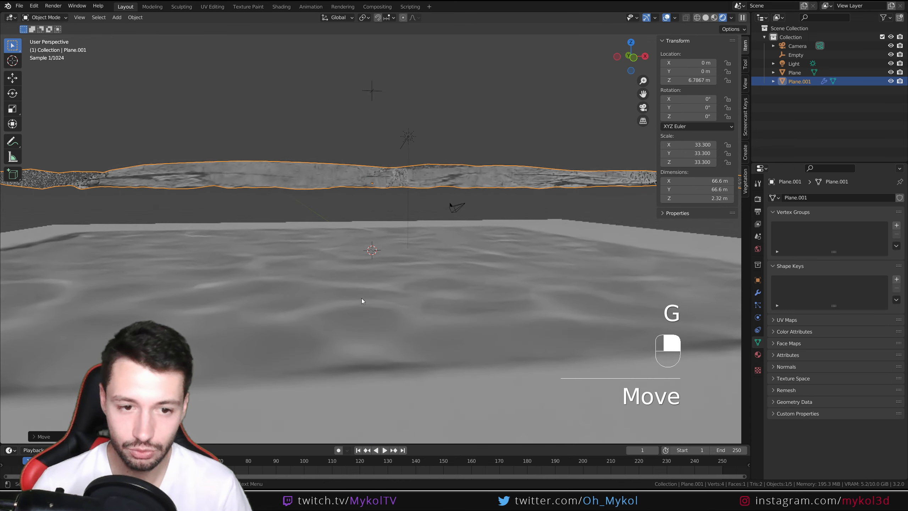
middle_click_drag(396, 324, 419, 345)
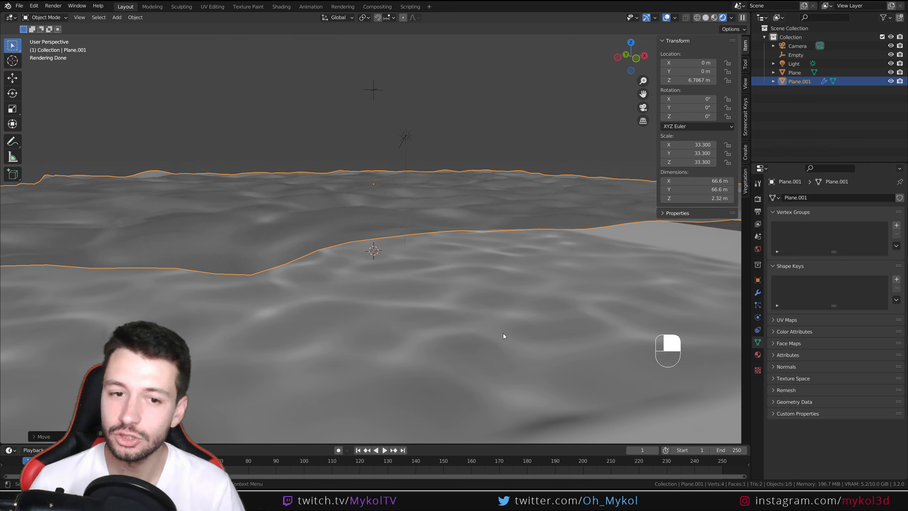
Add a new plane in solid view and move it along X beside the floor, to about 82.05 m
scroll(503, 334, "down", 2)
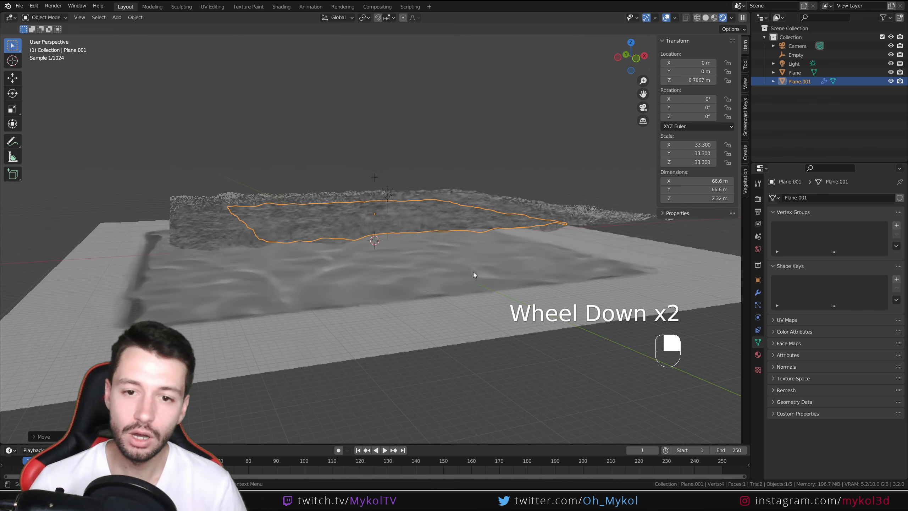
left_click(705, 17)
mouse_move(547, 151)
middle_mouse_down()
mouse_move(543, 247)
mouse_move(458, 219)
middle_mouse_up()
key("shift+a")
left_click(488, 130)
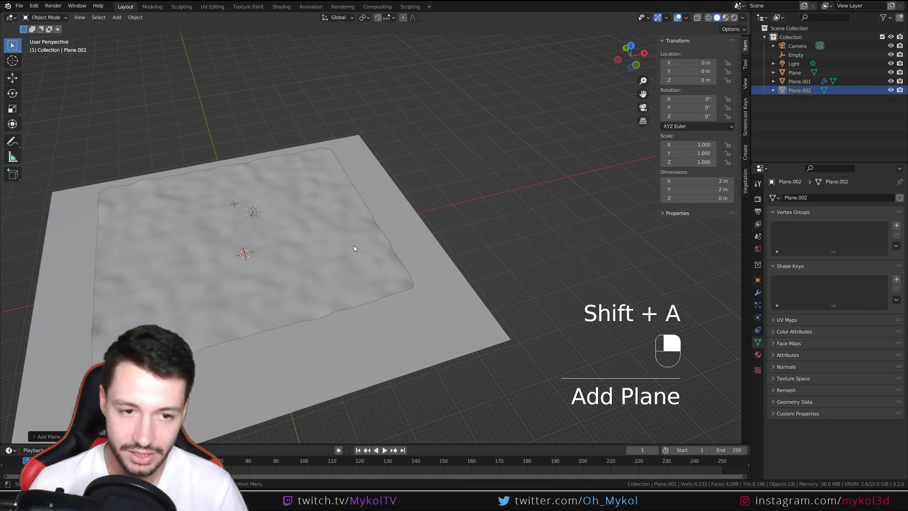
key("g")
left_click(476, 215)
Scale the new plane up to about 39.9 m per side and apply its scale
key("s")
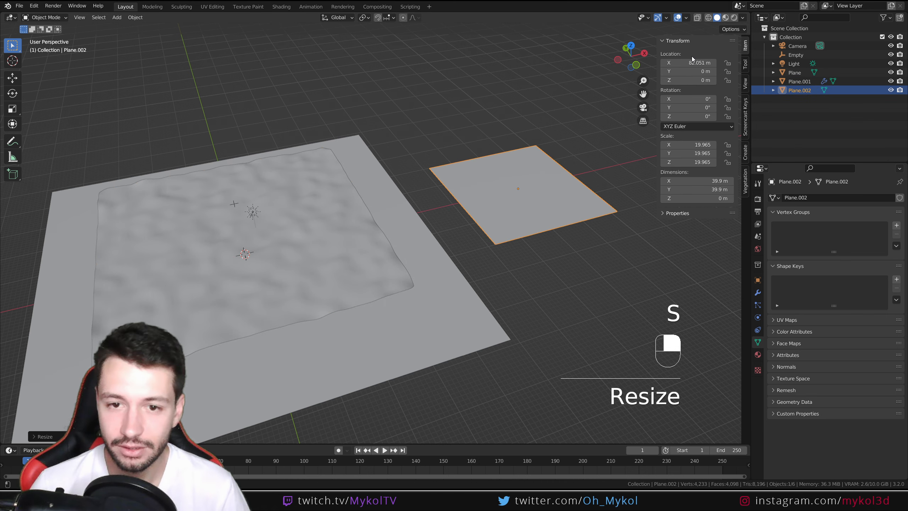
left_click(491, 220, "ctrl")
key("ctrl+a")
left_click(491, 220)
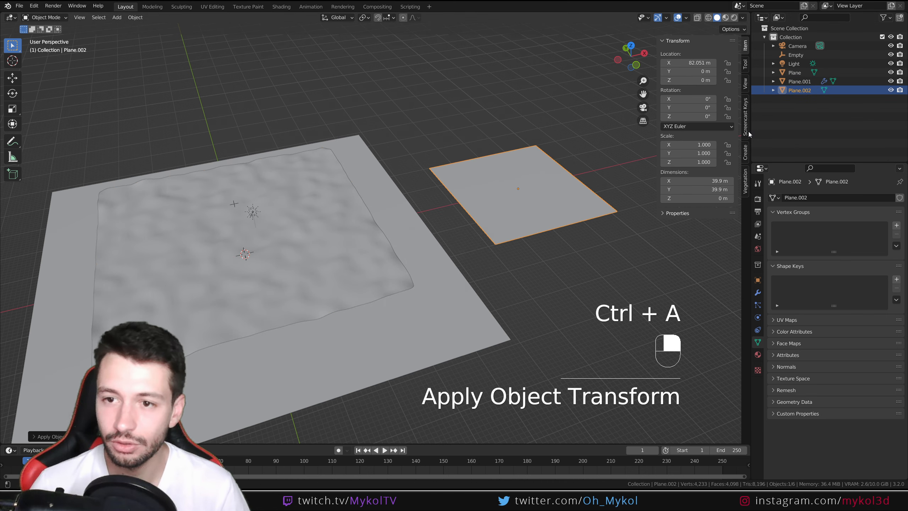
Turn the outliner area into an enlarged Shader Editor and create a new material for the new plane
left_click_drag(749, 134, 612, 134)
left_click(623, 17)
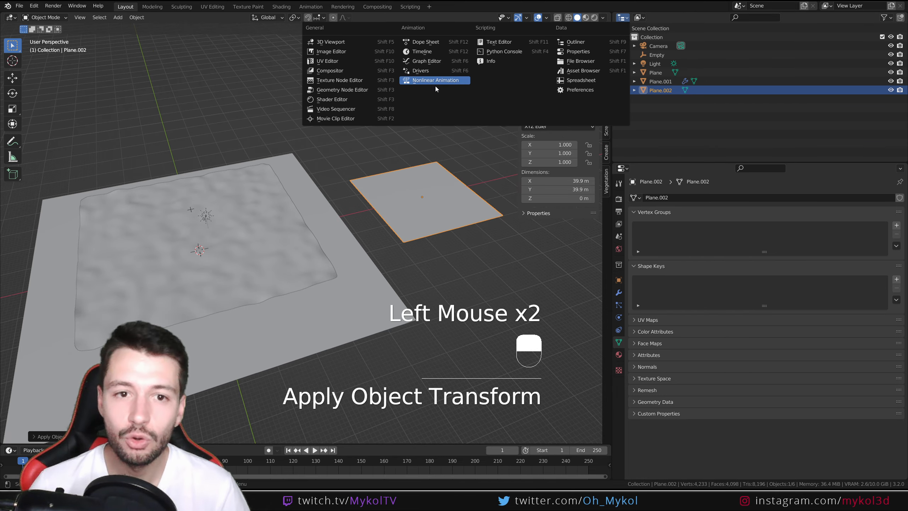
left_click(371, 98)
left_click(826, 22)
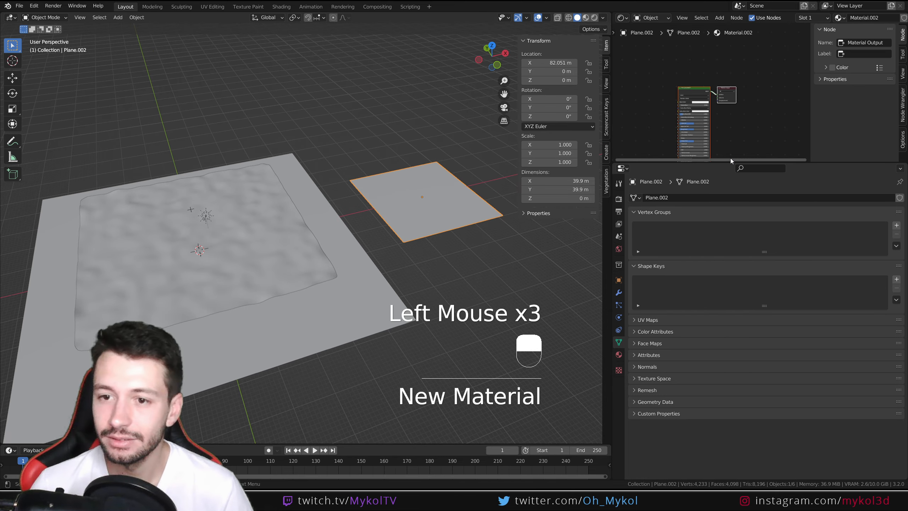
left_click_drag(729, 163, 729, 308)
Add a Voronoi Texture node to the new material and preview its Distance output
scroll(643, 227, "up", 4)
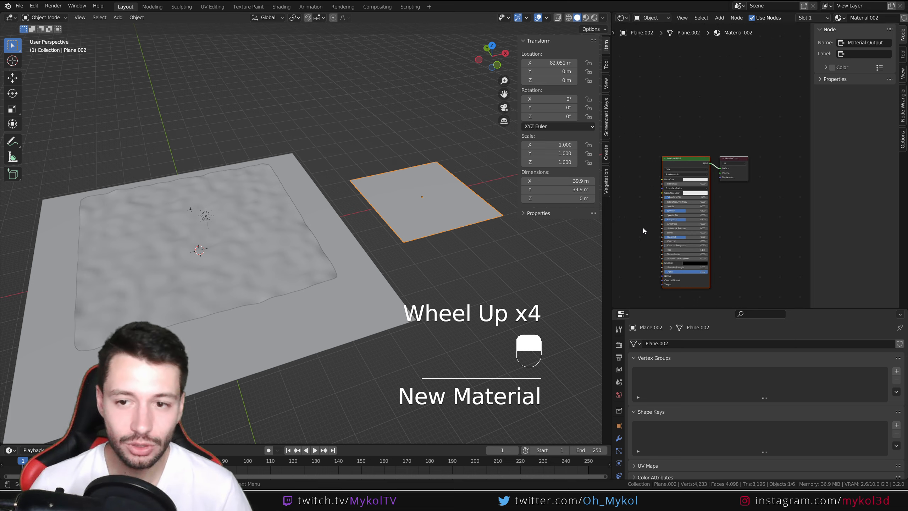
middle_click_drag(643, 227, 673, 185)
key("shift+a")
type("v")
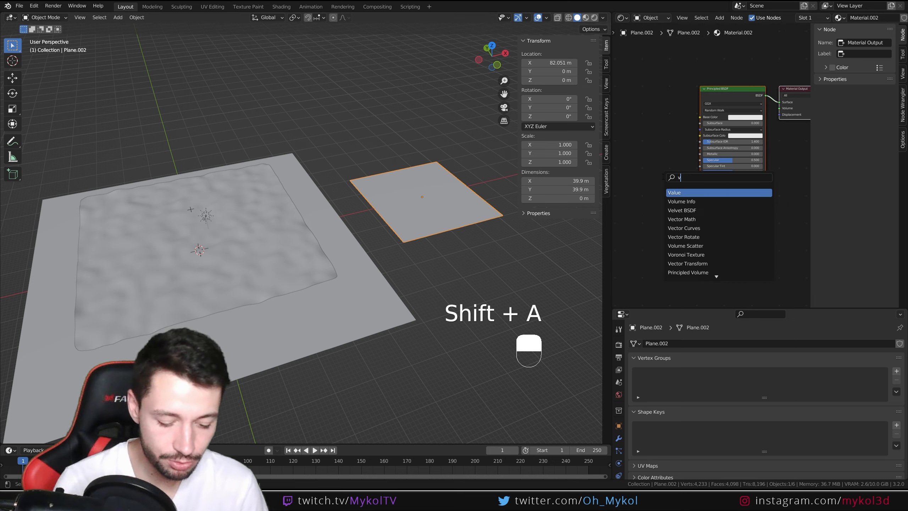
type("oro")
left_click(691, 192)
left_click(659, 141)
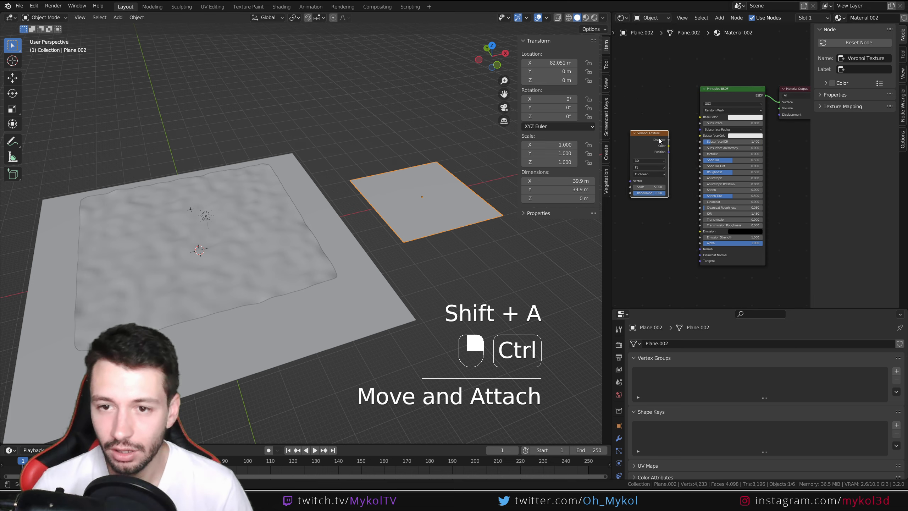
left_click(660, 141, "ctrl+shift")
Show the rendered view of the new plane and set the Voronoi Texture's scale to 8.5
left_click(594, 17)
mouse_move(345, 271)
middle_mouse_down("shift")
mouse_move(346, 236)
mouse_move(387, 249)
middle_mouse_up("shift")
scroll(396, 243, "up", 2)
scroll(378, 255, "up", 1)
middle_click_drag(678, 223, 739, 244)
scroll(740, 244, "up", 2)
left_click_drag(710, 232, 729, 223)
scroll(253, 264, "down", 1)
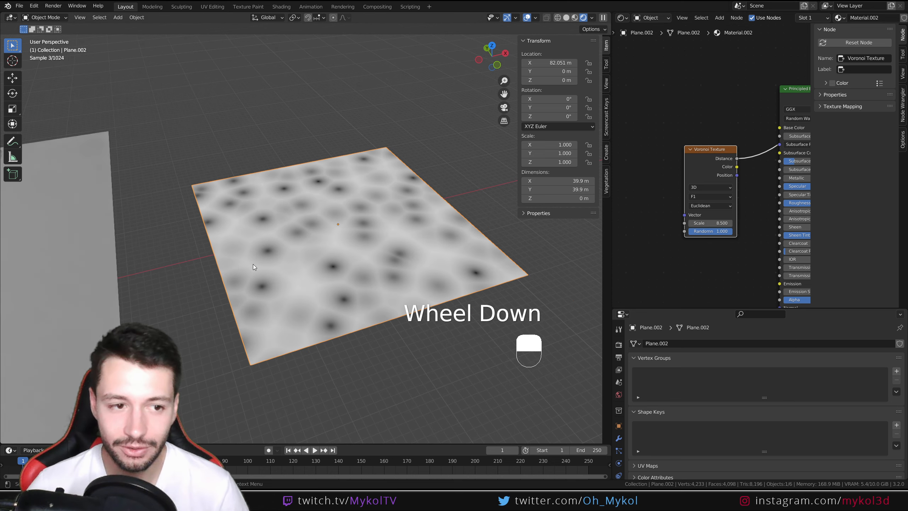
Compare the Voronoi pattern with the caustics under the wavy plane, and delete the Voronoi plane
middle_click_drag(253, 264, 406, 122, "shift")
scroll(206, 241, "down", 2)
middle_click_drag(206, 244, 269, 291)
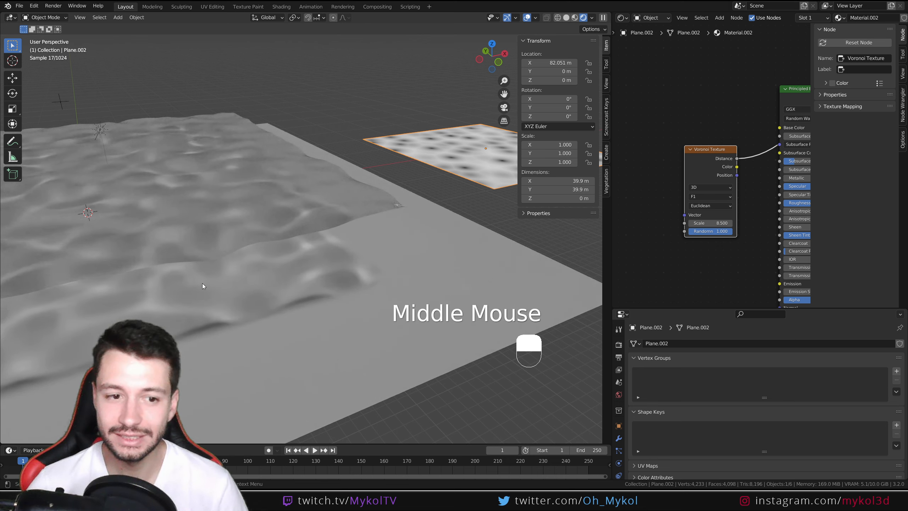
left_click(225, 199)
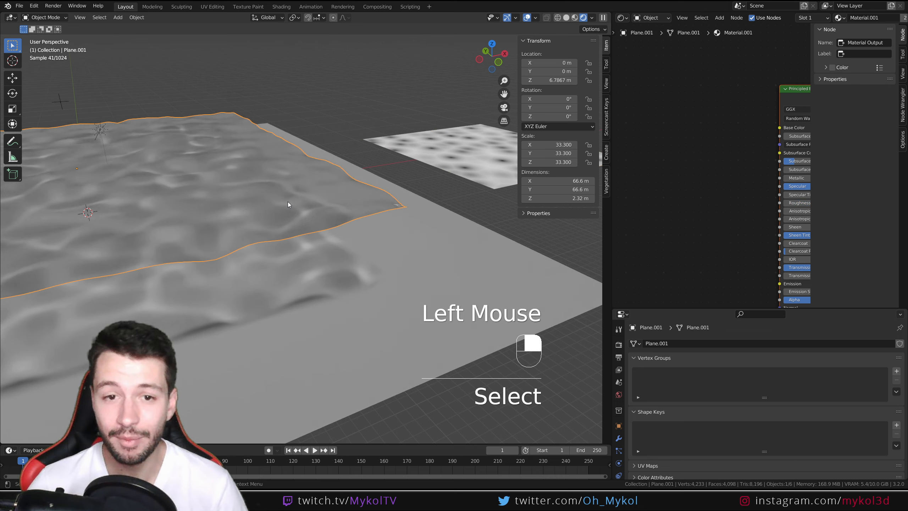
left_click(489, 148)
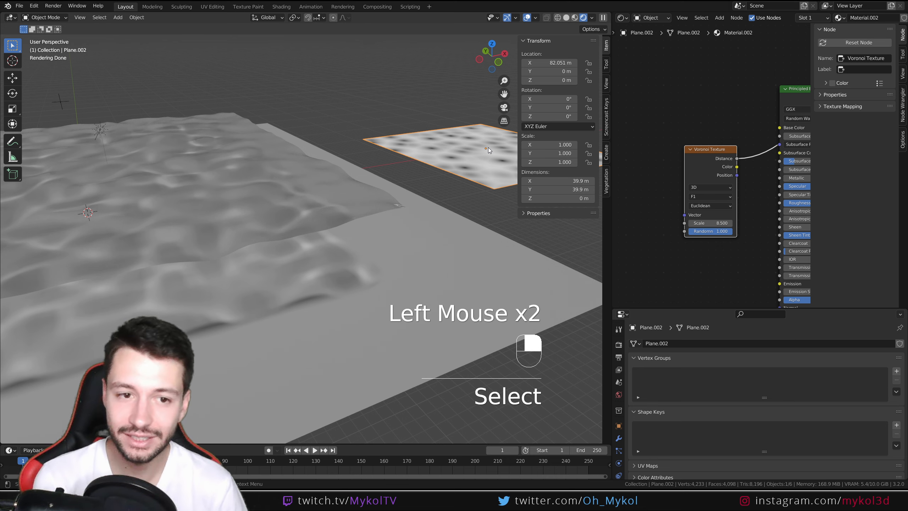
key("Delete")
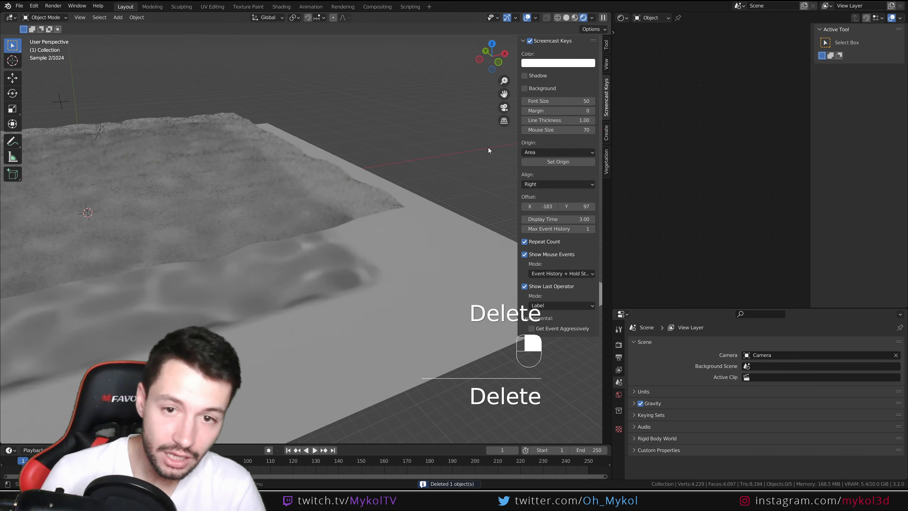
Enlarge the properties area and set the sun light's strength to 3
left_click(176, 169)
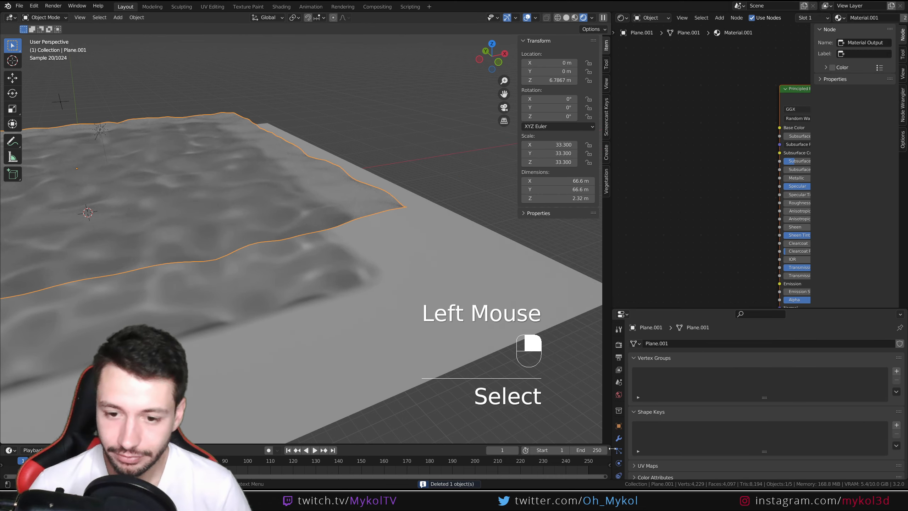
left_click_drag(679, 308, 678, 174)
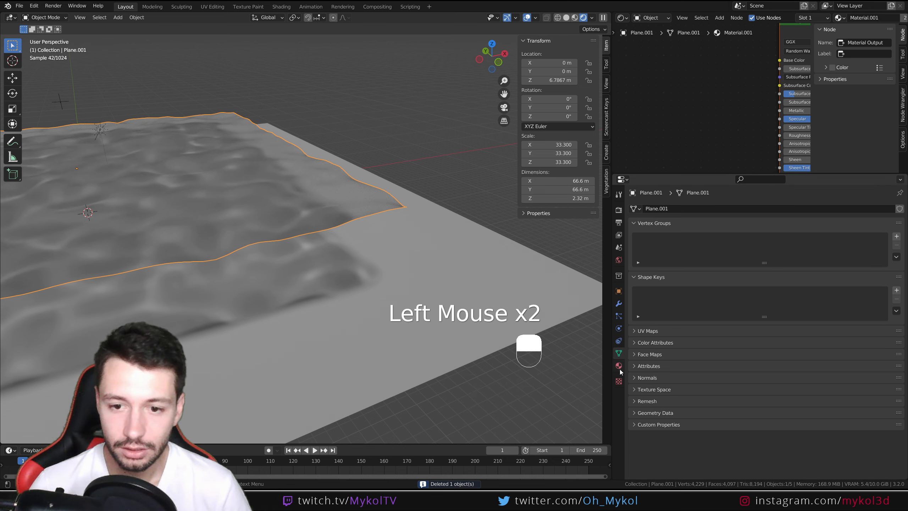
left_click(98, 131)
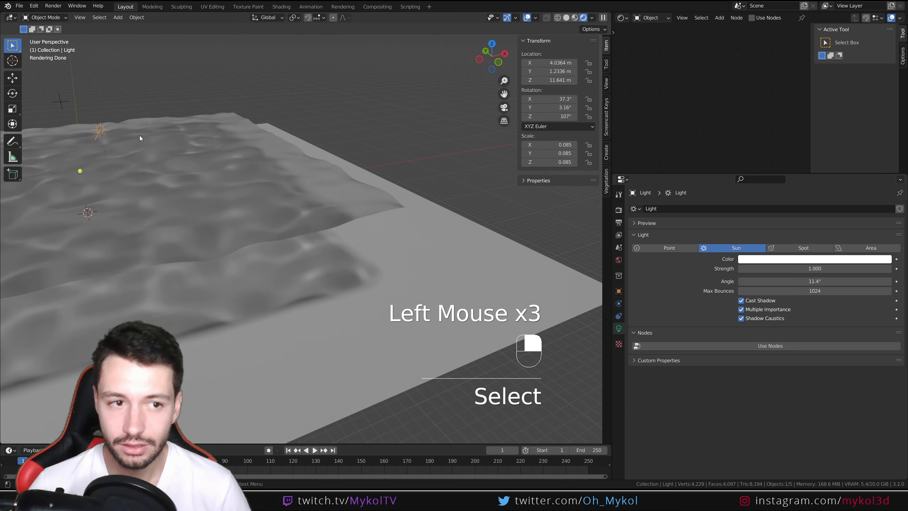
left_click(811, 270)
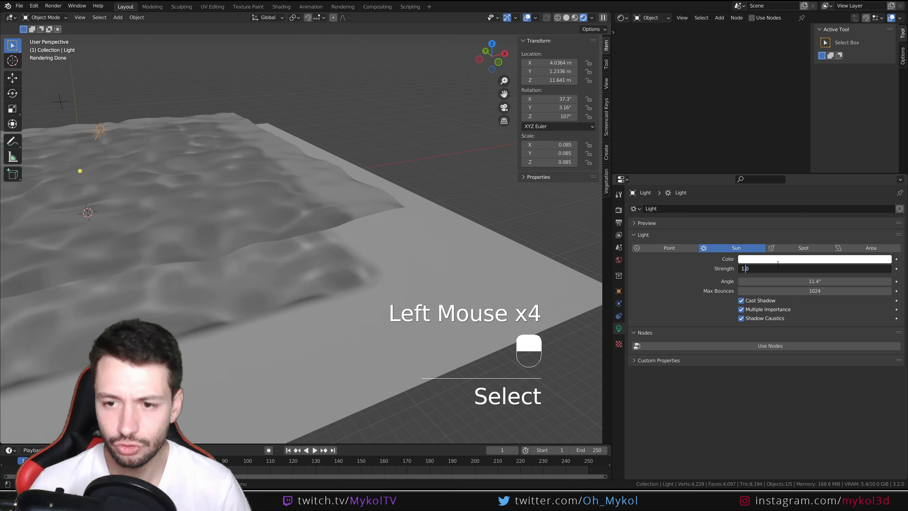
type("3")
key("Return")
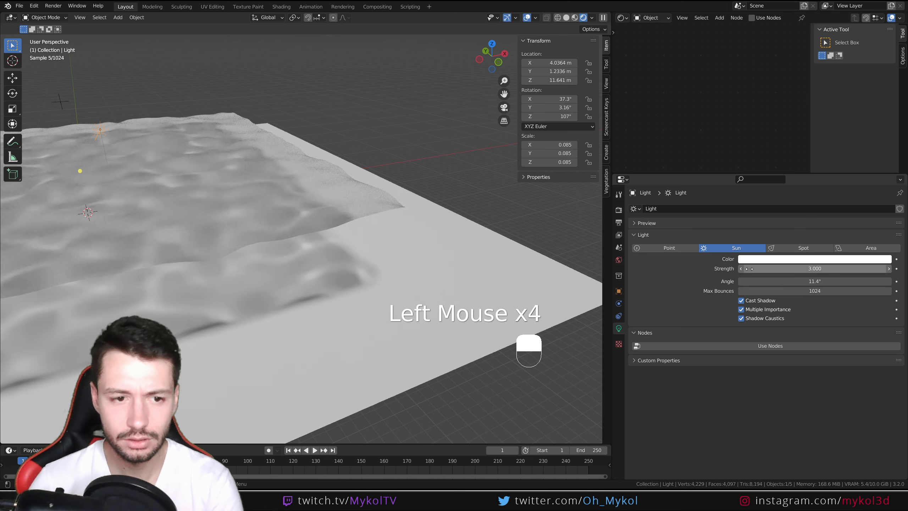
Change the Principled BSDF base color of the wavy water plane to light blue
middle_click_drag(357, 289, 502, 271, "shift")
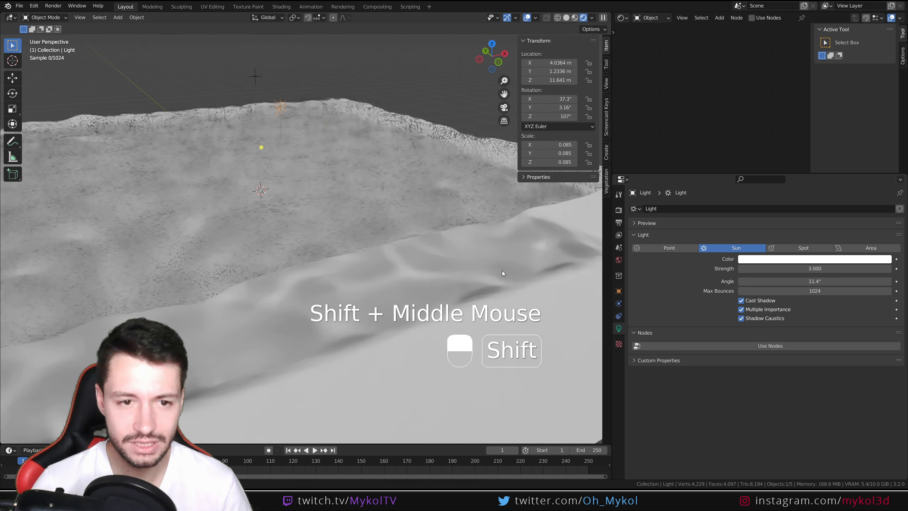
left_click(350, 233)
middle_click_drag(723, 102, 652, 115)
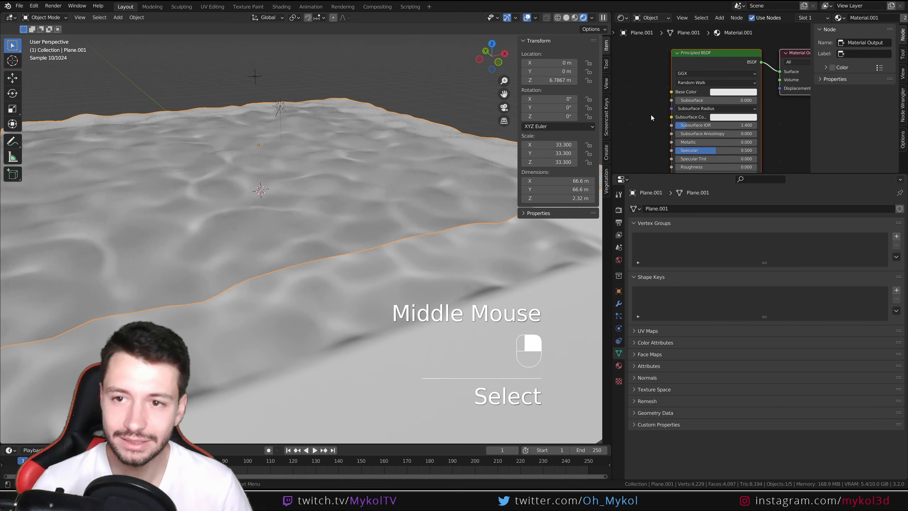
left_click(737, 92)
mouse_move(741, 126)
left_mouse_down()
mouse_move(750, 114)
mouse_move(745, 122)
left_mouse_up()
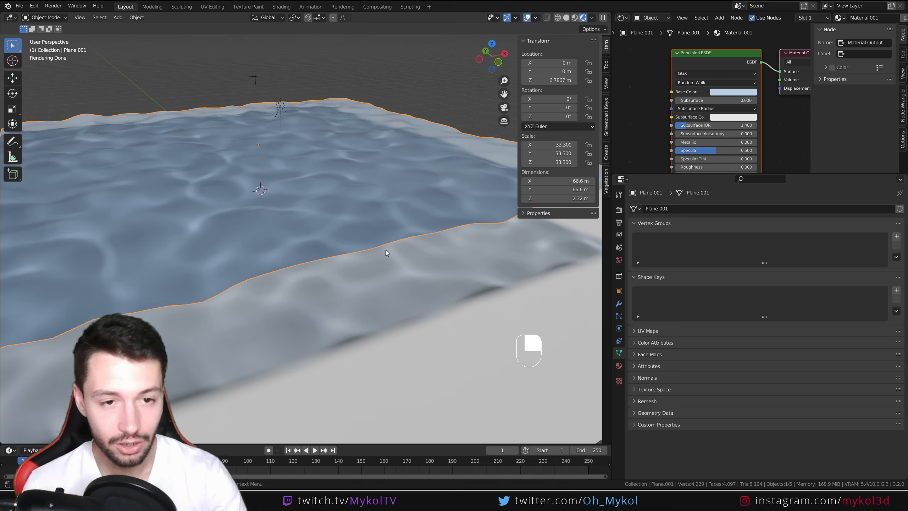
Scale the wavy plane along Z to about 70.5 for taller waves, and inspect the caustics beneath it up close
middle_click_drag(387, 250, 311, 211)
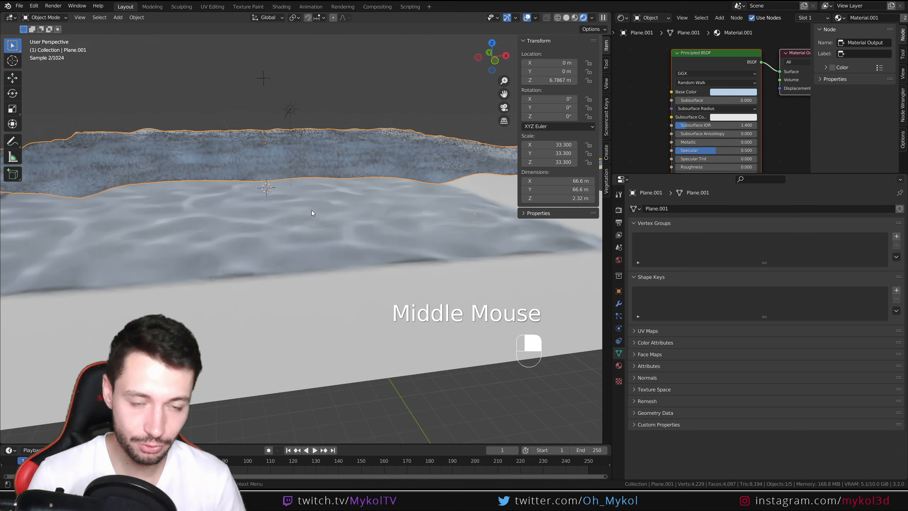
key("s")
key("z")
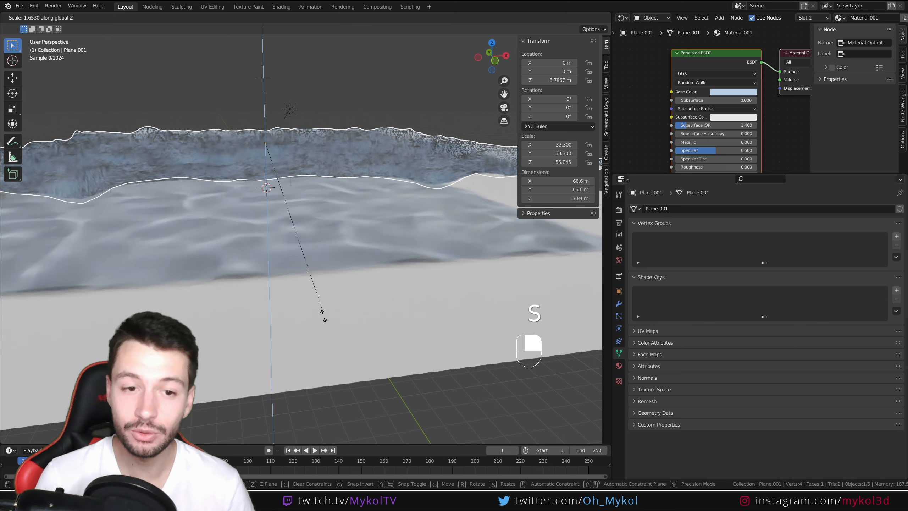
left_click(344, 352)
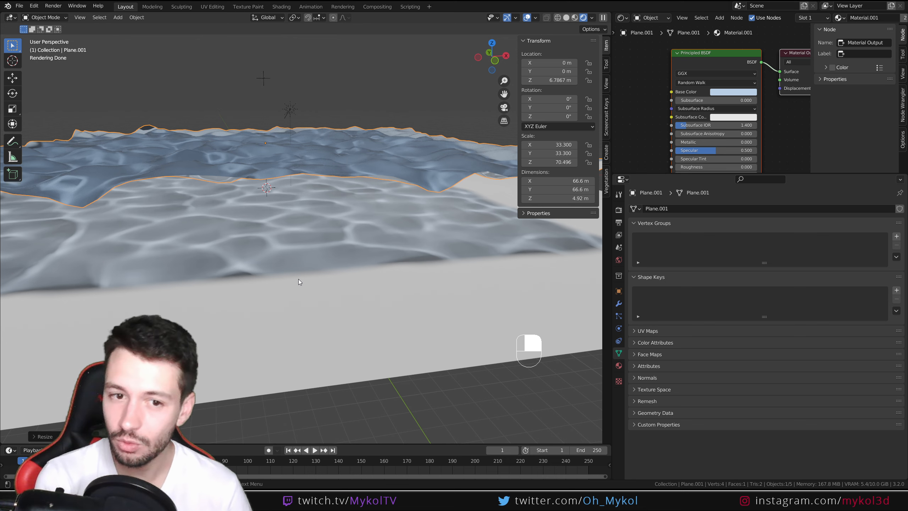
middle_click_drag(368, 342, 334, 286)
scroll(366, 291, "up", 3)
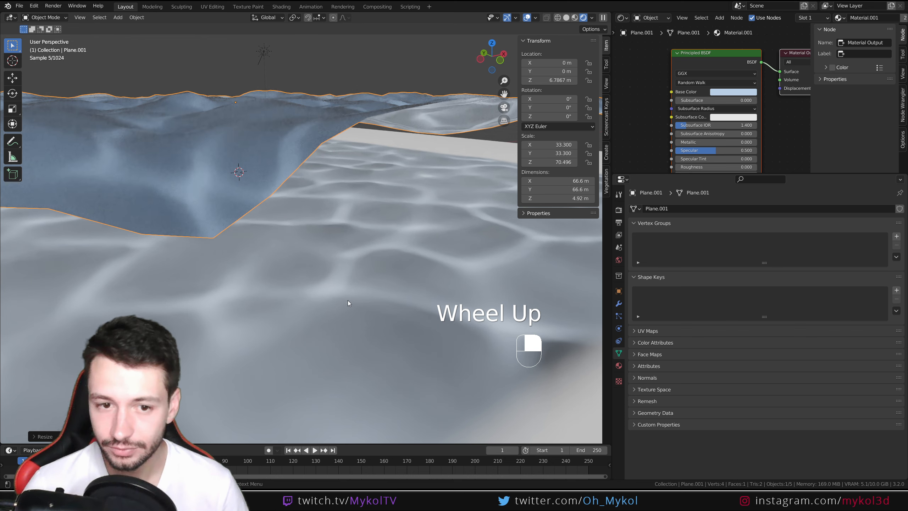
scroll(329, 246, "down", 2)
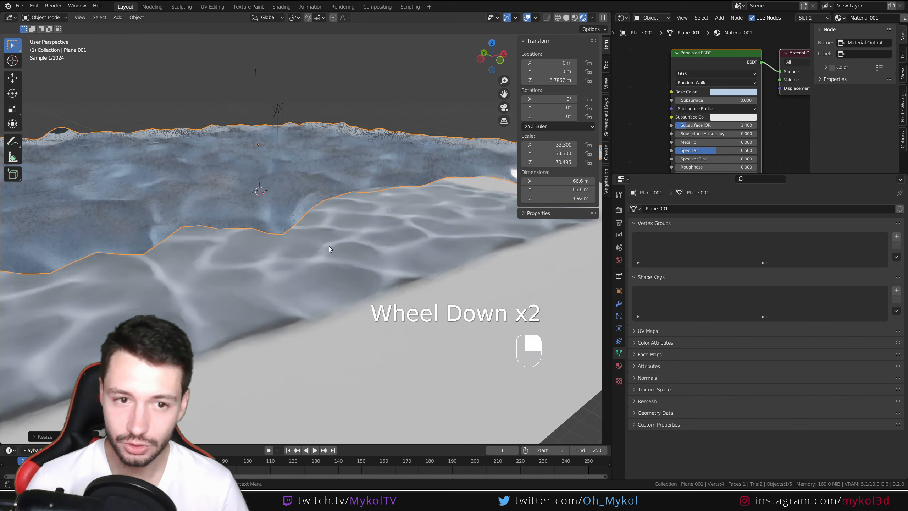
Try moving the empty above the water along the Y axis to shift the waves and their caustics
left_click(251, 78)
key("g")
key("y")
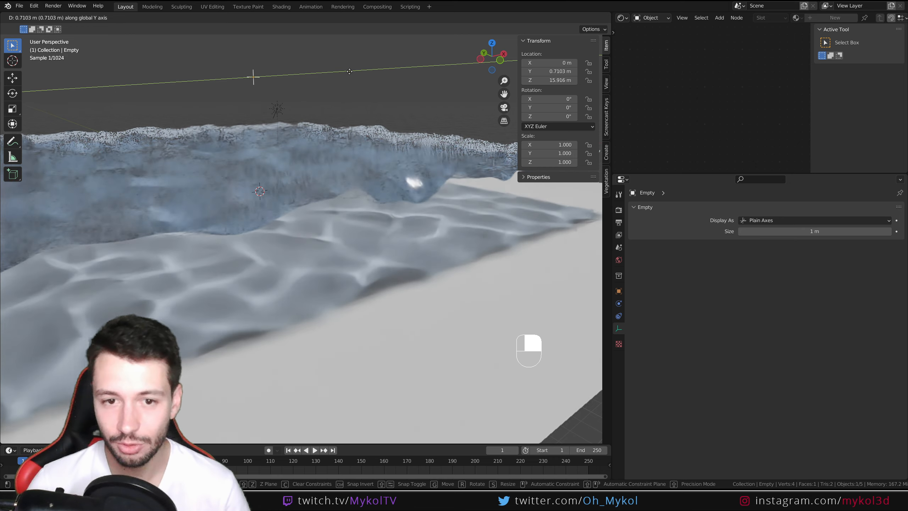
right_click(352, 71)
scroll(317, 225, "down", 2)
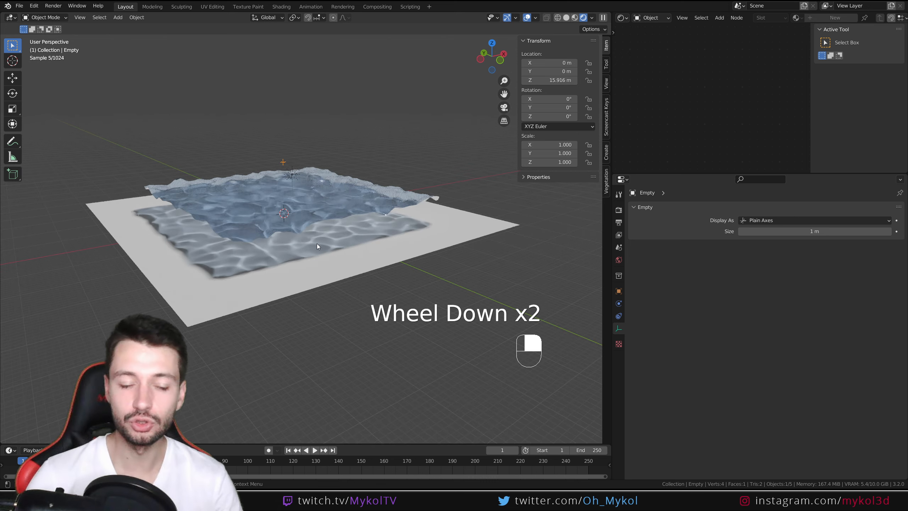